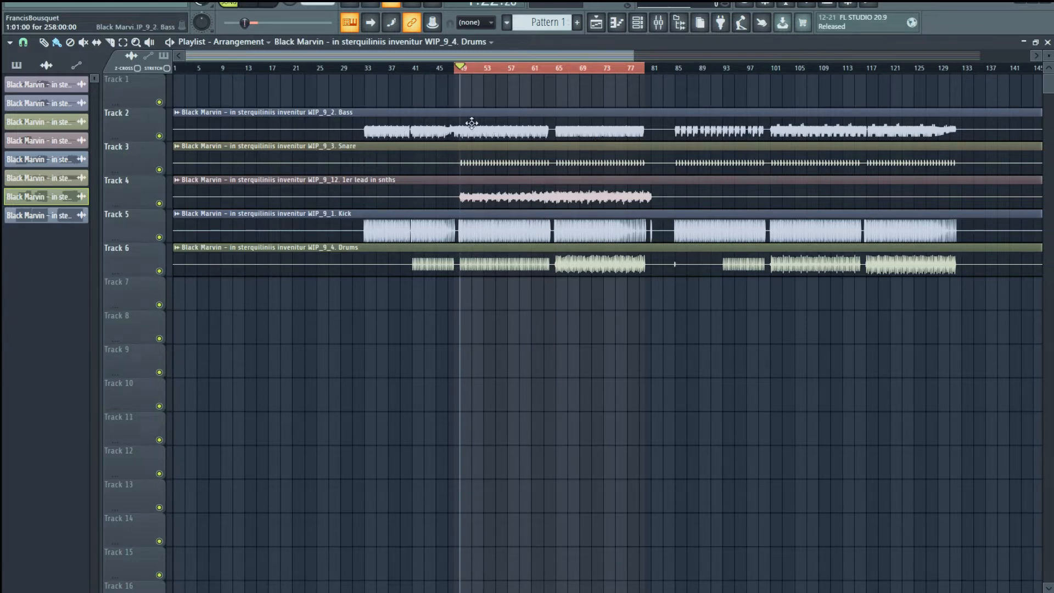
# - Move the Kick clip from Track 5 to Track 1 of the playlist
pyautogui.moveTo(455, 215); pyautogui.dragTo(455, 84)
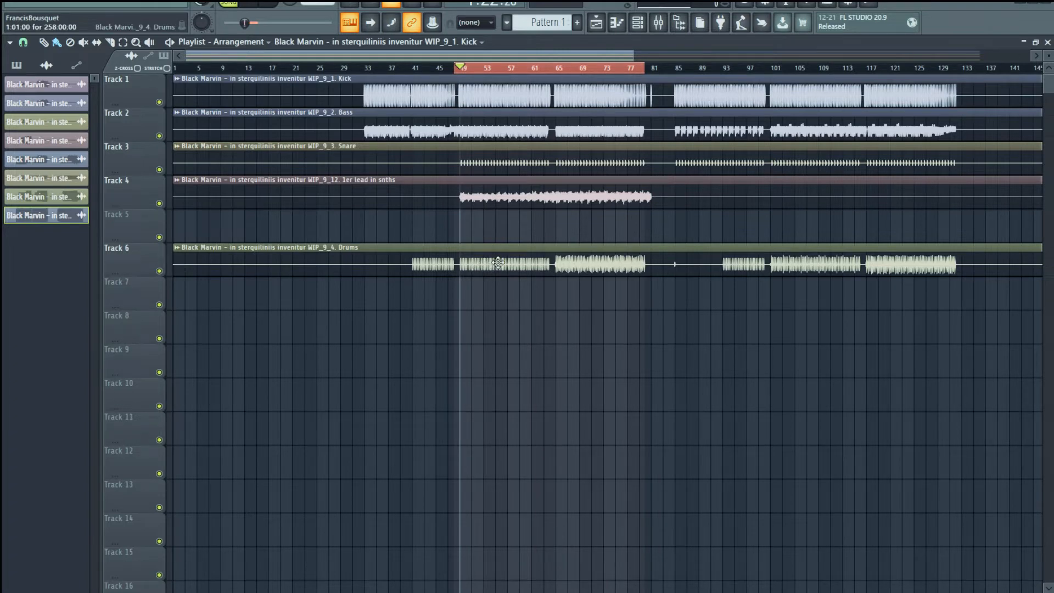
# - Look over the exported stem files in the Mixdown folder and return to the playlist
pyautogui.click(236, 591)
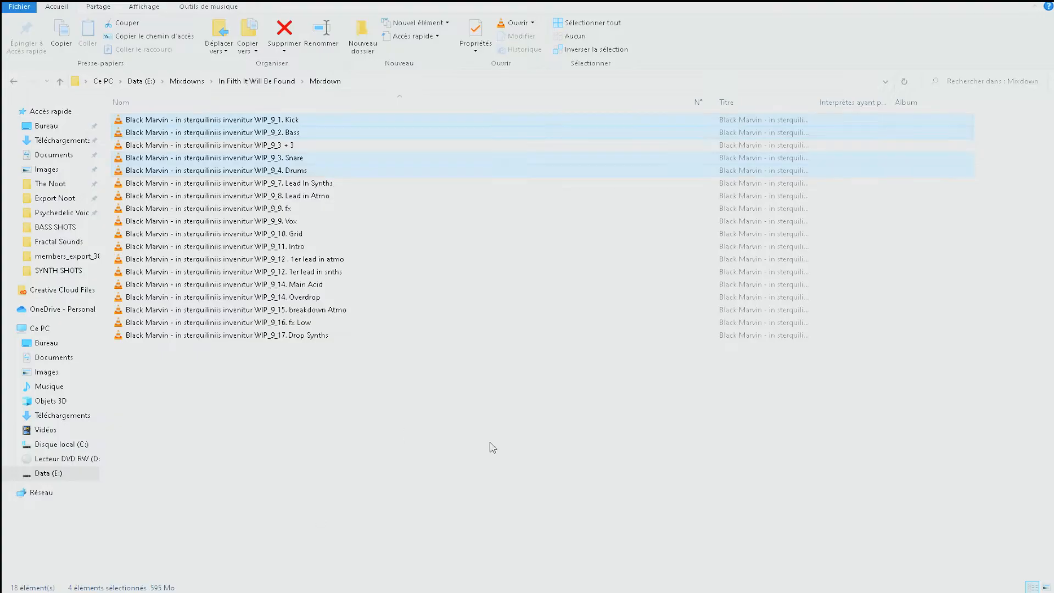
pyautogui.click(453, 454)
pyautogui.moveTo(334, 420); pyautogui.dragTo(260, 104)
pyautogui.click(418, 465)
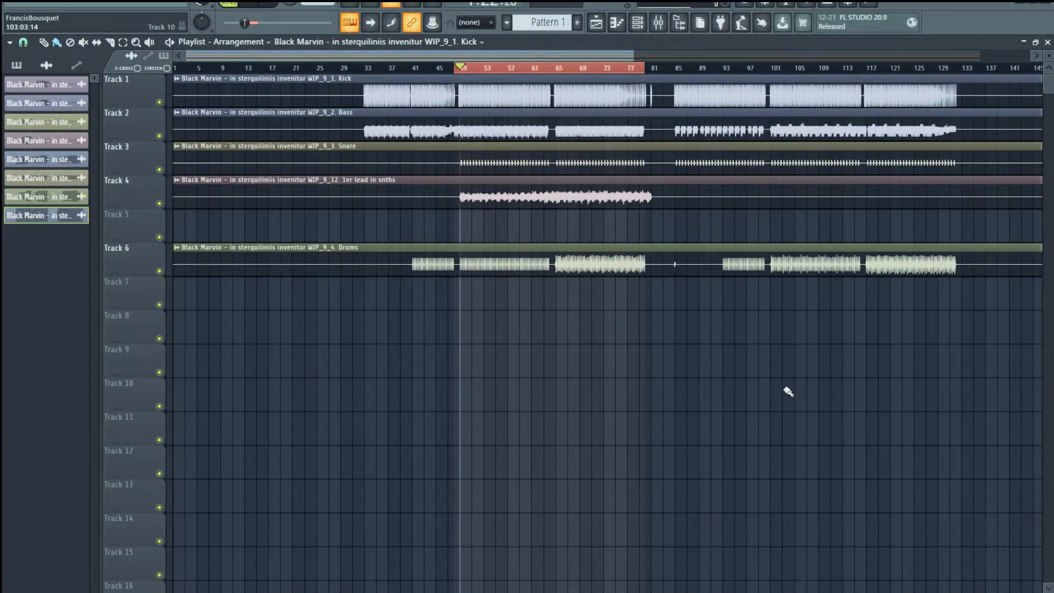
# - Play the looped section, including from about bar 62, and listen to the unprocessed signal through Multipass
pyautogui.press('space')
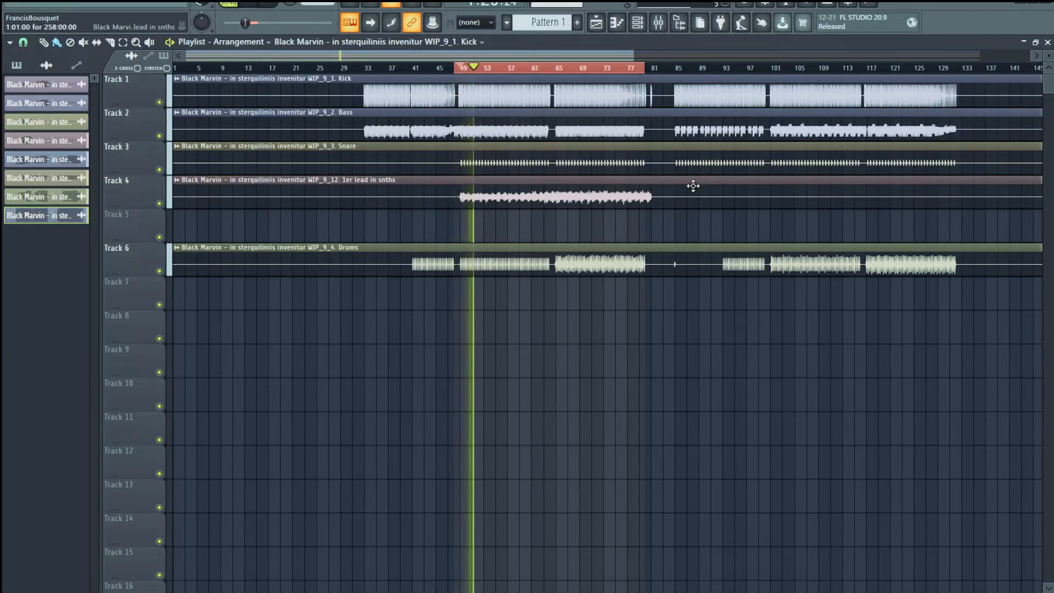
pyautogui.click(545, 68)
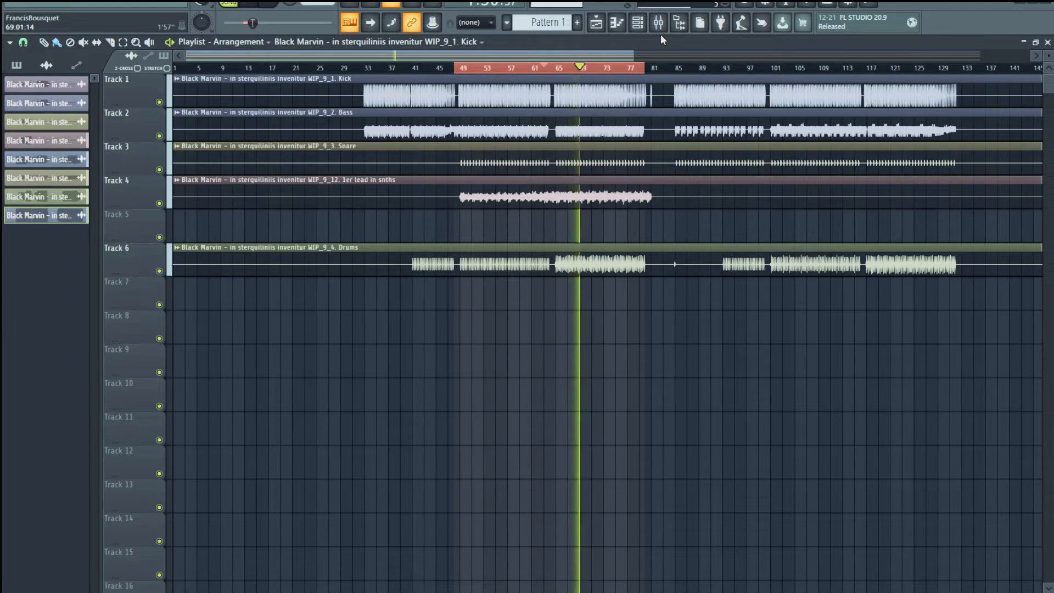
pyautogui.press('space')
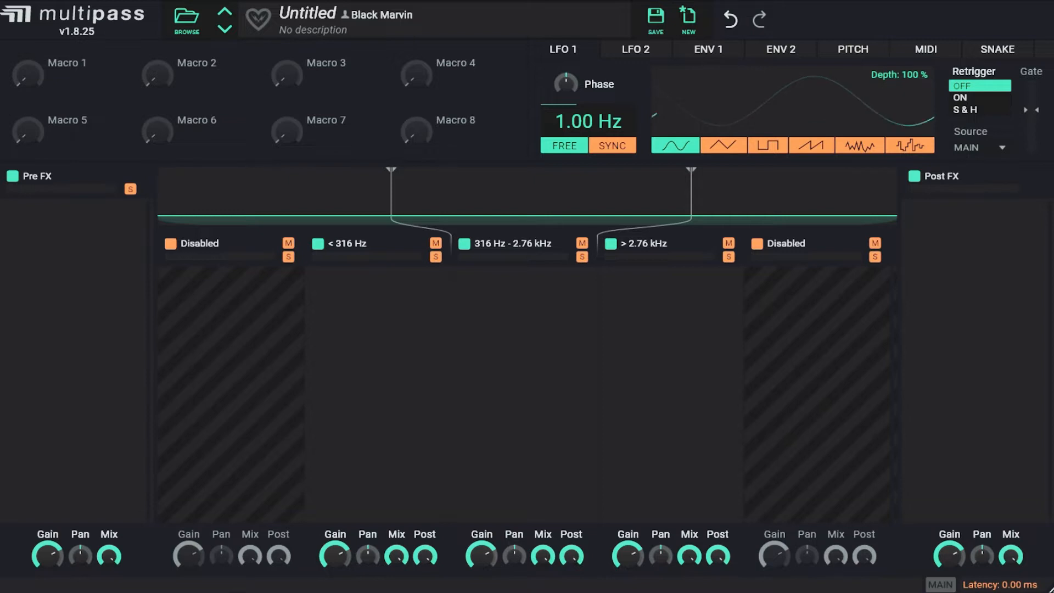
pyautogui.press('space')
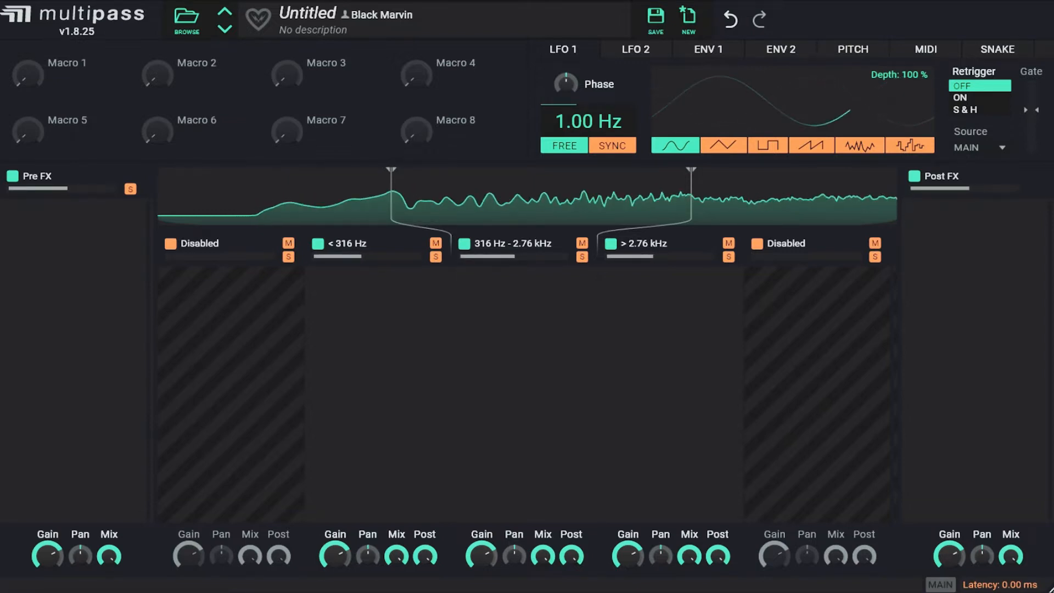
pyautogui.press('space')
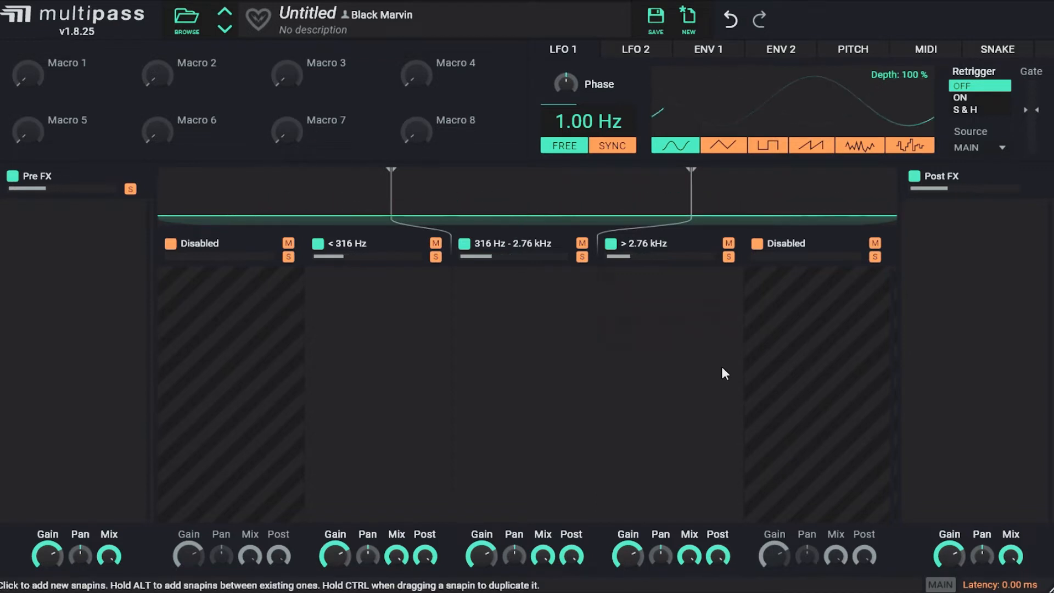
# - Add a Distortion effect to both the 316 Hz - 2.76 kHz band and the band above 2.76 kHz
pyautogui.click(549, 298)
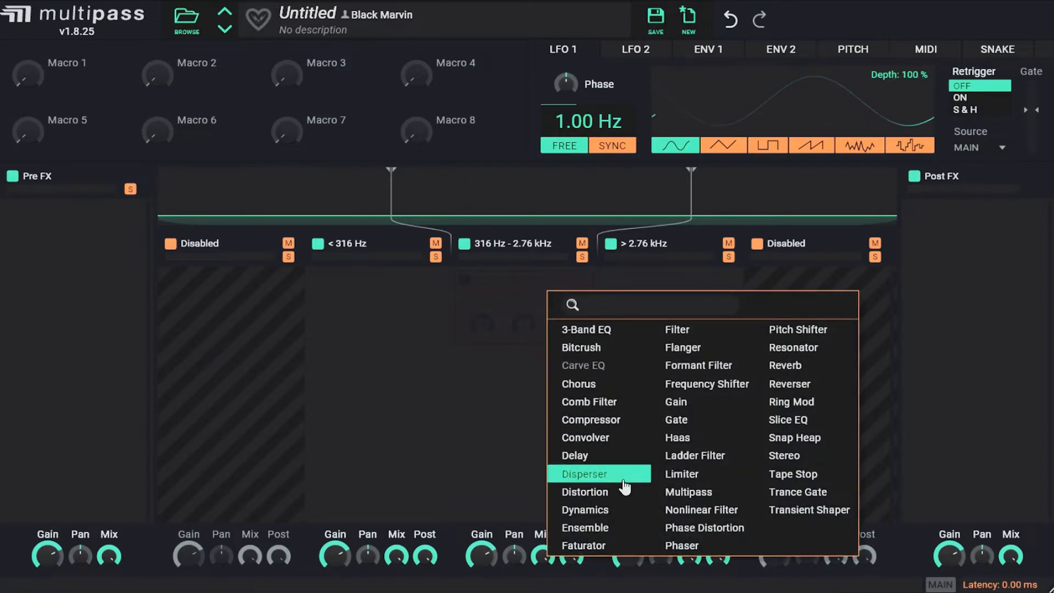
pyautogui.click(623, 492)
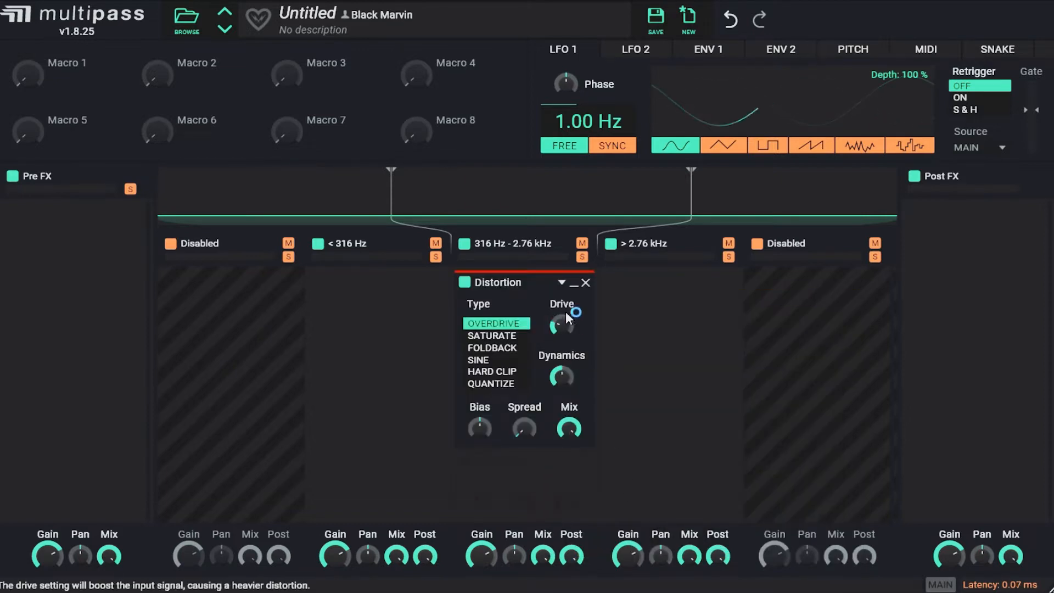
pyautogui.click(671, 297)
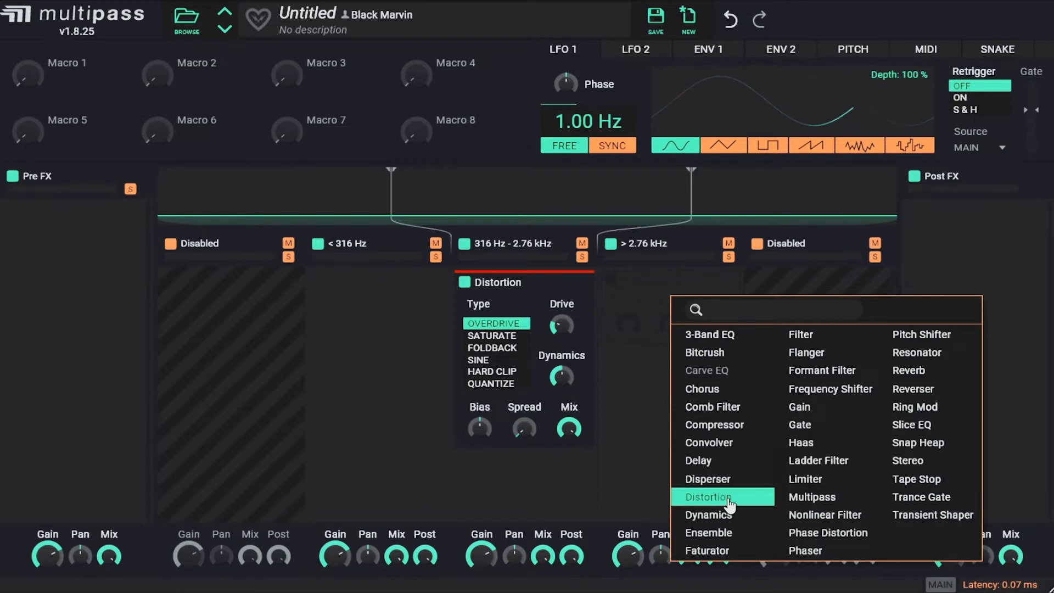
pyautogui.click(712, 497)
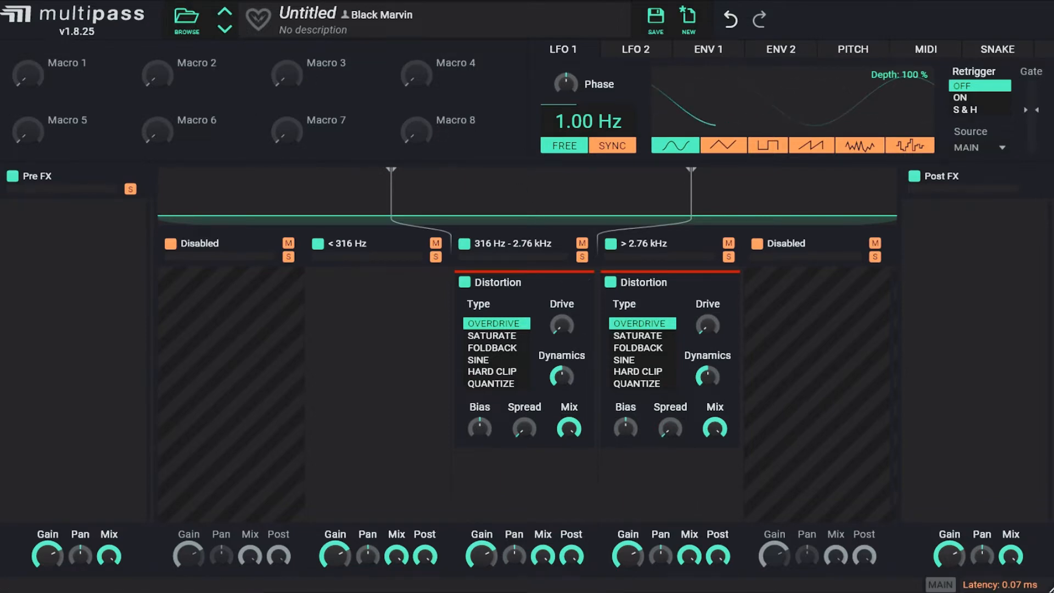
# - Adjust the Drive of the middle band's Distortion to a light amount during playback, comparing it with the effect bypassed
pyautogui.press('space')
pyautogui.moveTo(561, 324); pyautogui.dragTo(562, 295)
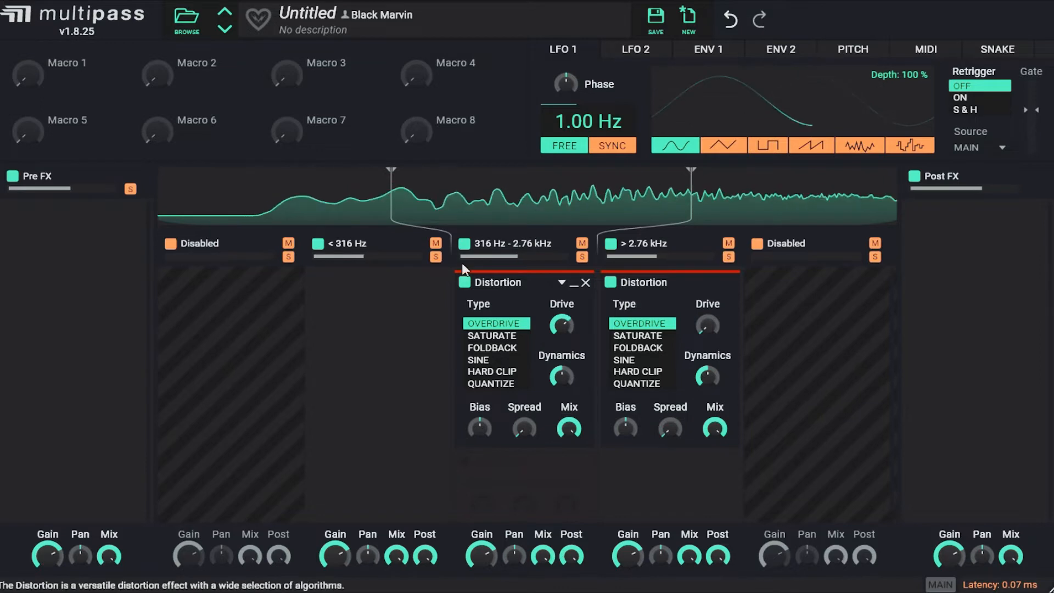
pyautogui.click(465, 283)
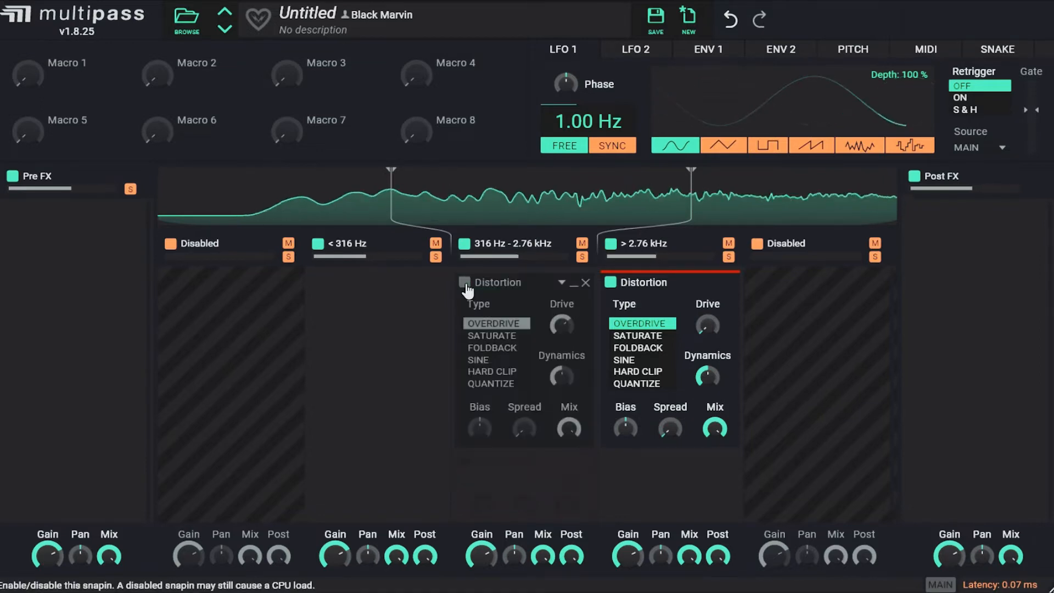
pyautogui.click(465, 283)
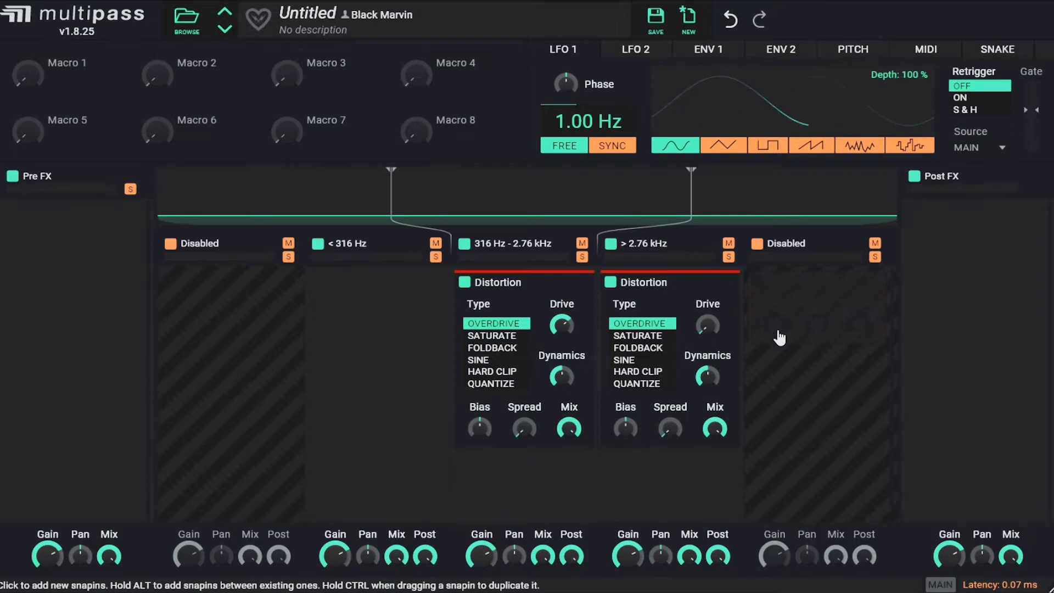
pyautogui.moveTo(566, 325)
pyautogui.mouseDown()
pyautogui.moveTo(567, 377)
pyautogui.moveTo(565, 317)
pyautogui.mouseUp()
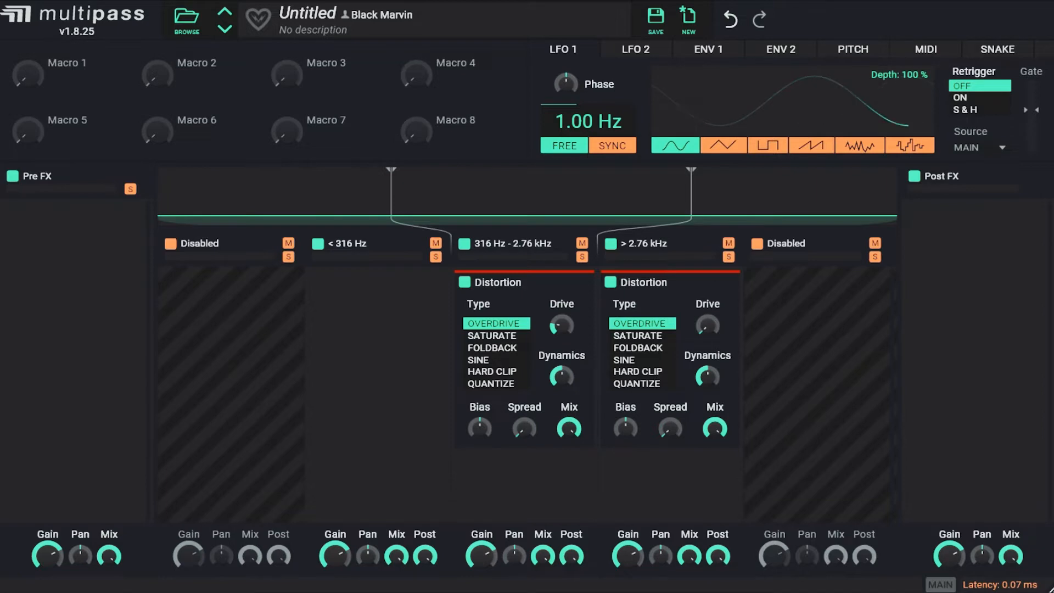
# - Raise the Drive of the Distortion on the band above 2.76 kHz moderately while listening to playback
pyautogui.press('space')
pyautogui.moveTo(707, 326)
pyautogui.mouseDown()
pyautogui.moveTo(707, 293)
pyautogui.moveTo(707, 315)
pyautogui.mouseUp()
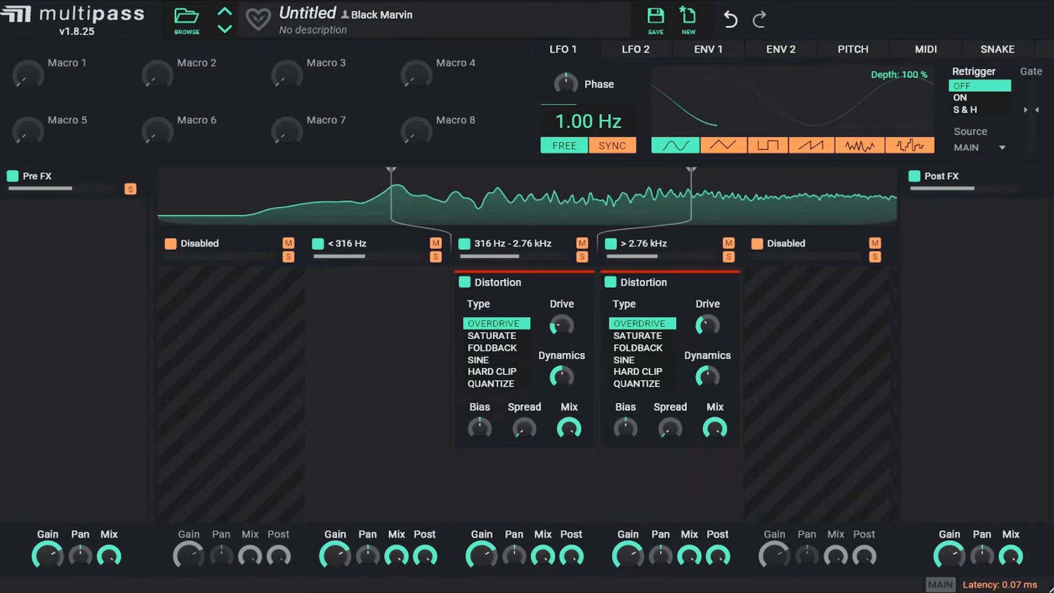
pyautogui.press('space')
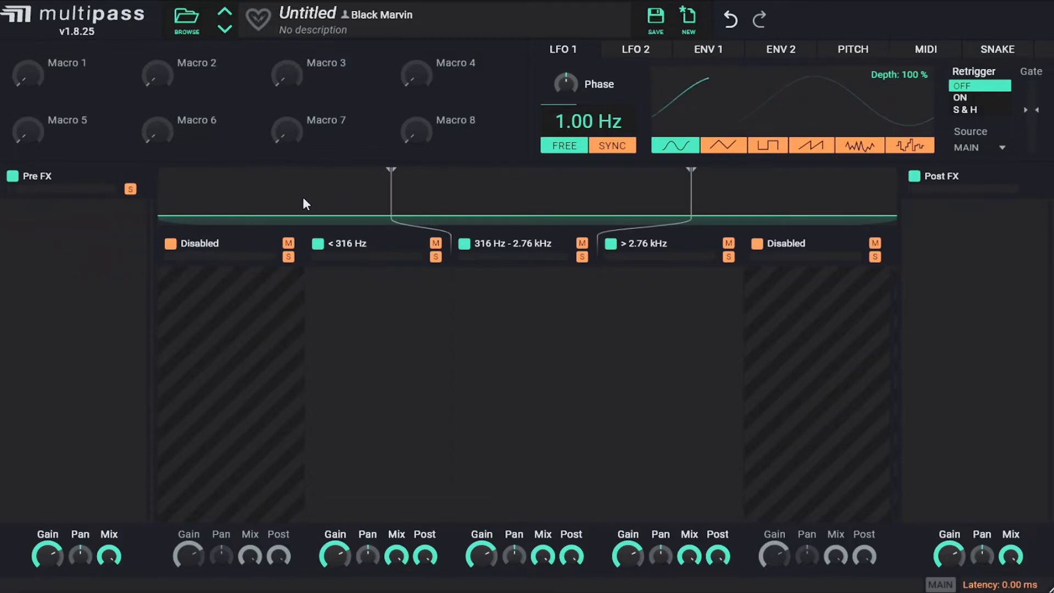
# - Try a Slice EQ in Pre FX with two low-cut filters at about 210 Hz and 160 Hz, and remove the effect
pyautogui.click(91, 241)
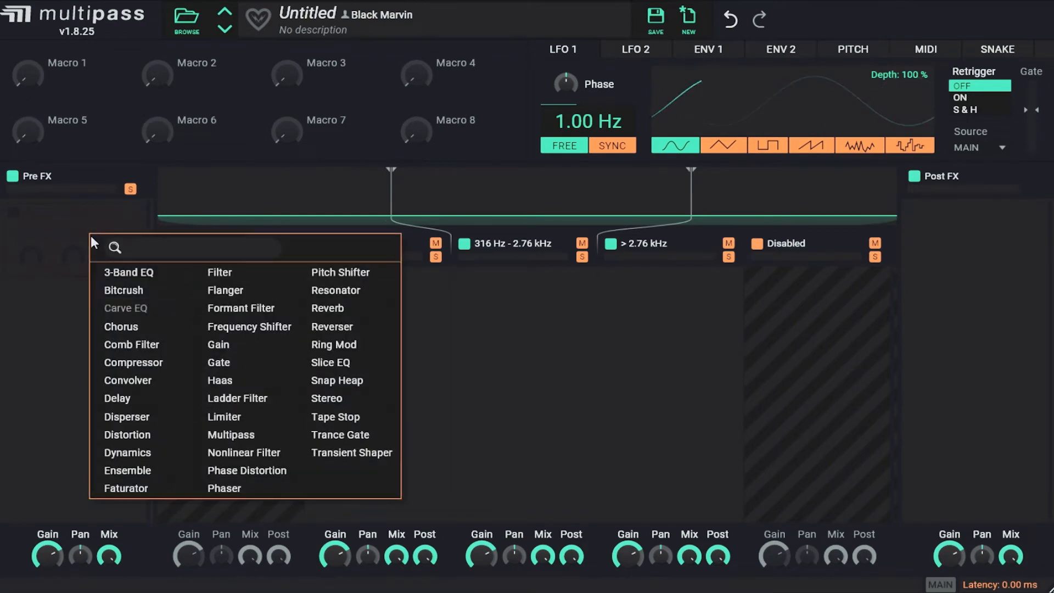
pyautogui.click(351, 363)
pyautogui.click(126, 240)
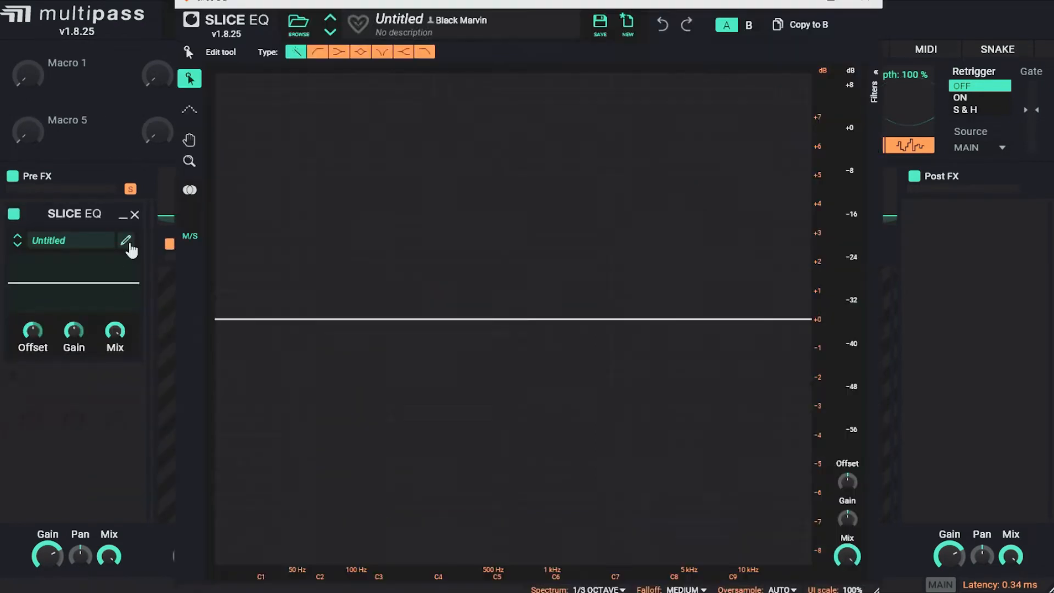
pyautogui.doubleClick(239, 332)
pyautogui.moveTo(238, 405); pyautogui.dragTo(420, 407)
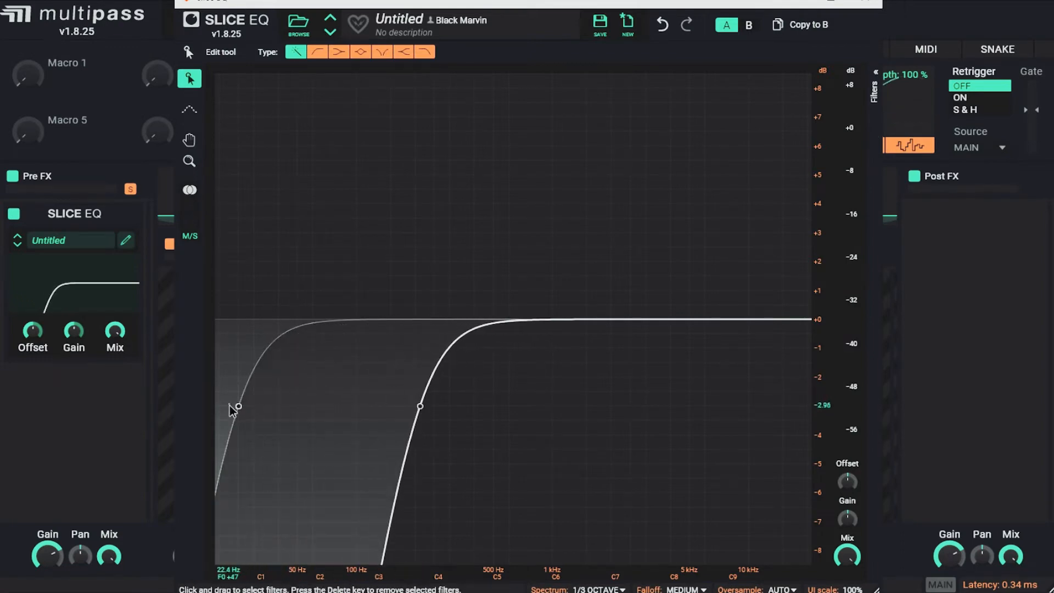
pyautogui.moveTo(239, 409); pyautogui.dragTo(395, 409)
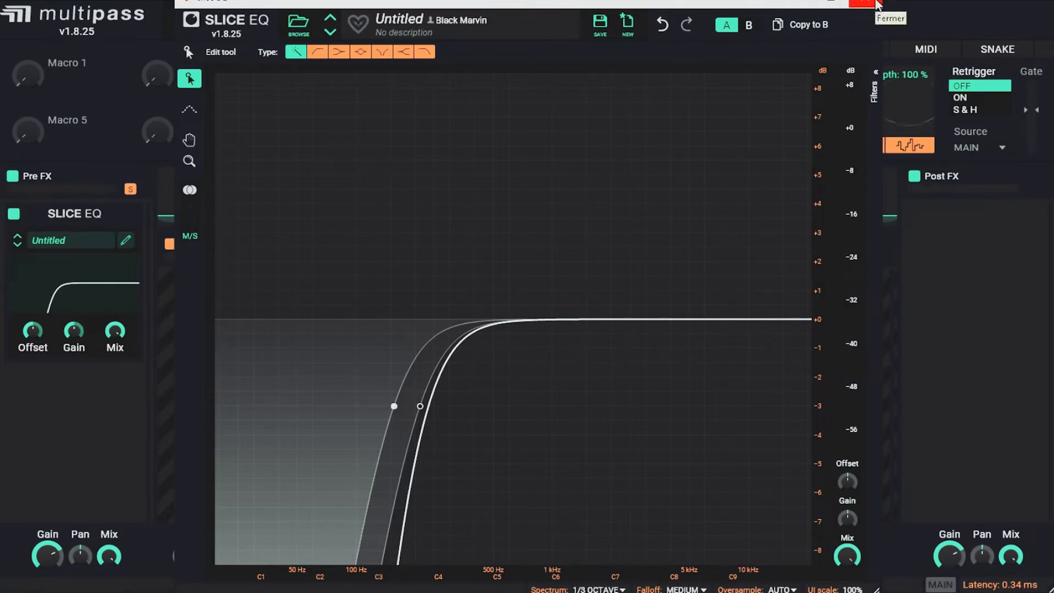
pyautogui.click(873, 4)
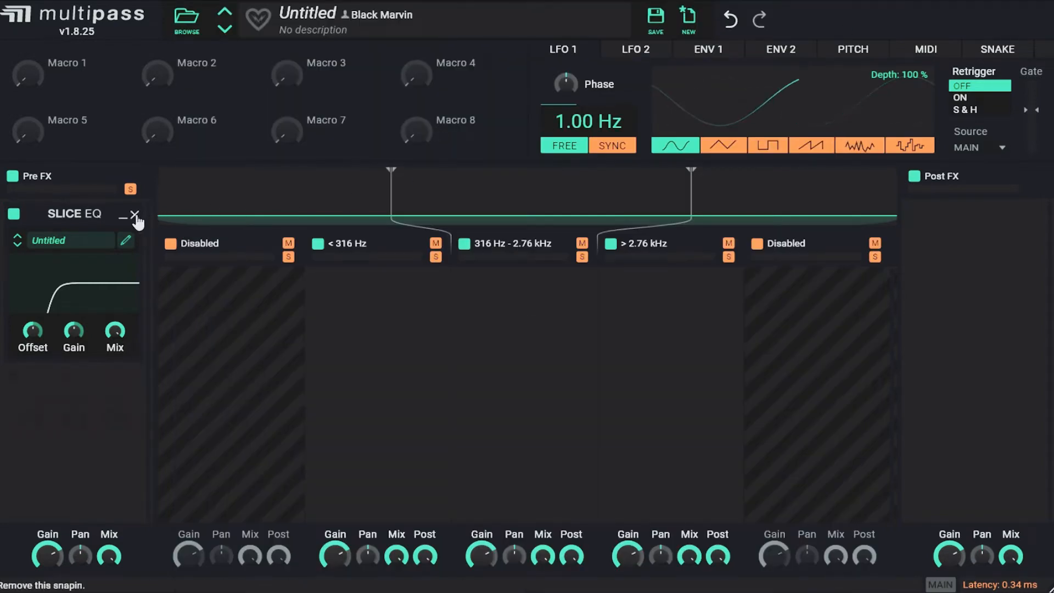
pyautogui.click(136, 216)
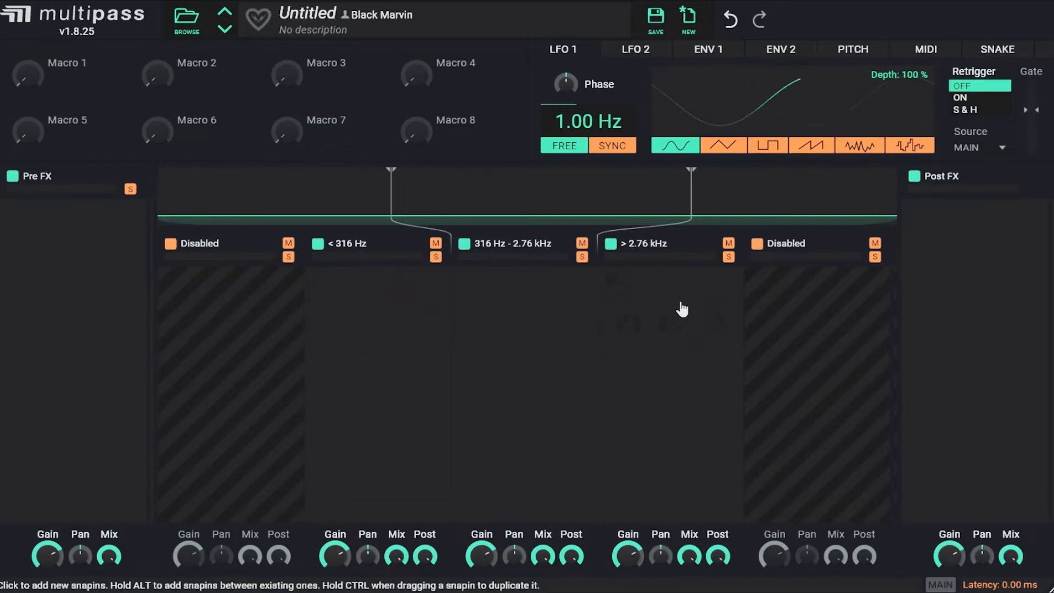
# - Lower the upper crossover to 2.30 kHz and add a Transient Shaper to both the middle and high bands
pyautogui.moveTo(690, 193); pyautogui.dragTo(666, 190)
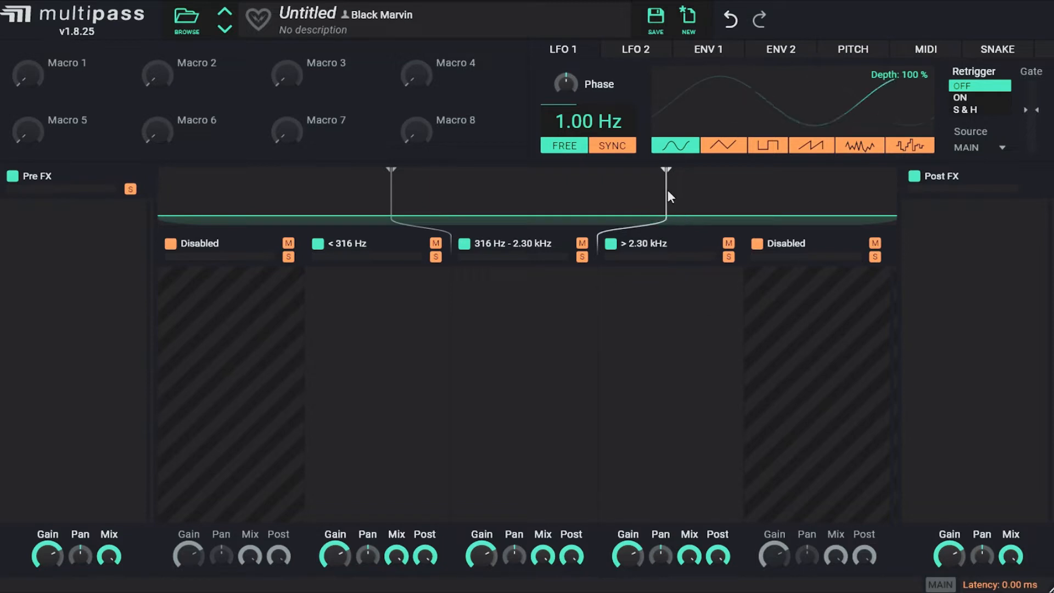
pyautogui.click(687, 310)
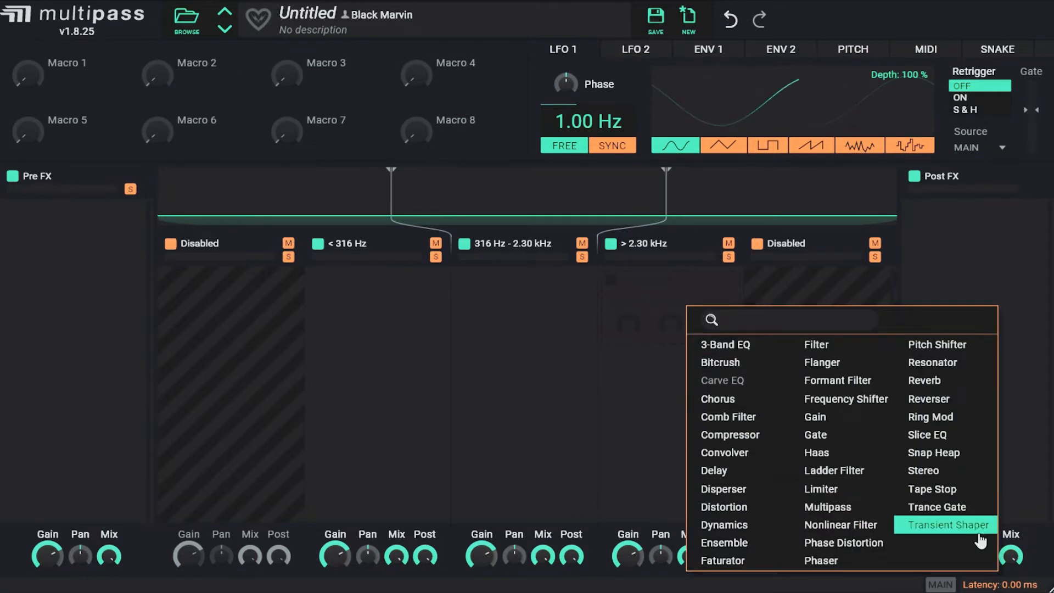
pyautogui.click(949, 527)
pyautogui.click(532, 309)
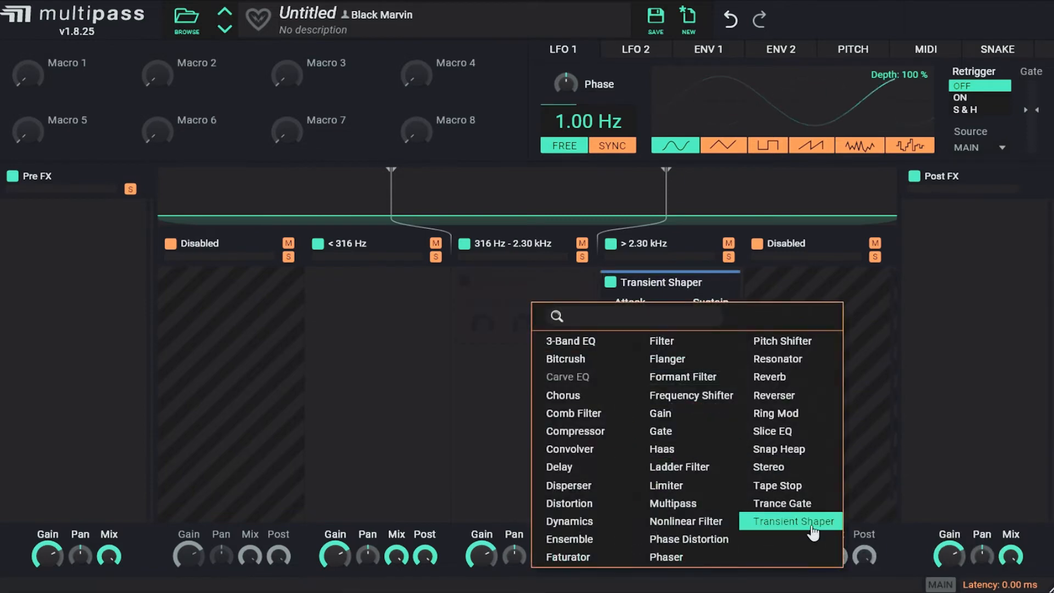
pyautogui.click(794, 521)
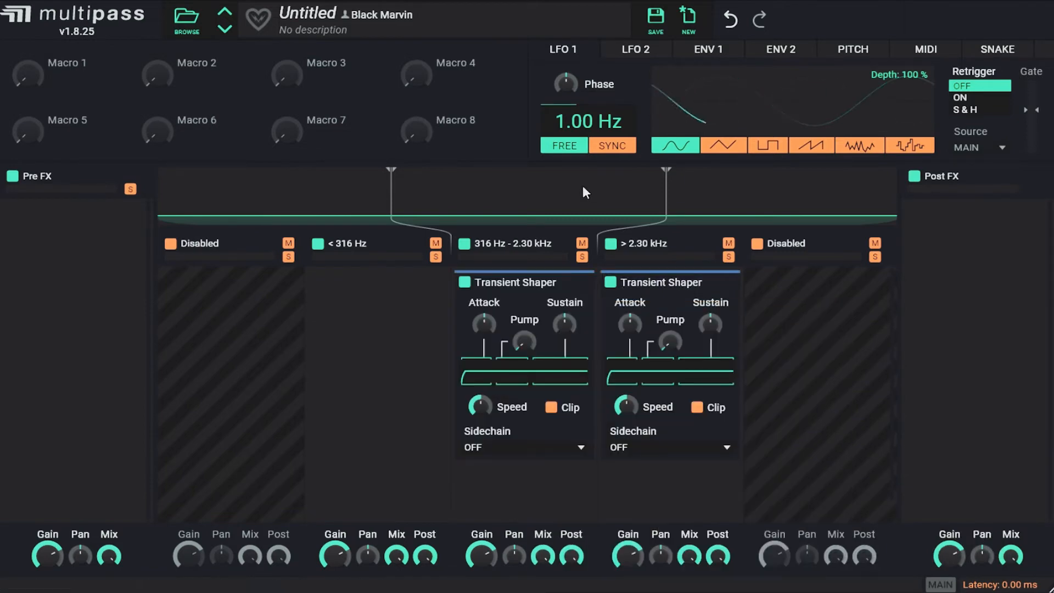
# - Solo the middle band to raise its Transient Shaper's Attack and set Pump to about 13 %, compare it bypassed, and unsolo it
pyautogui.click(582, 257)
pyautogui.press('space')
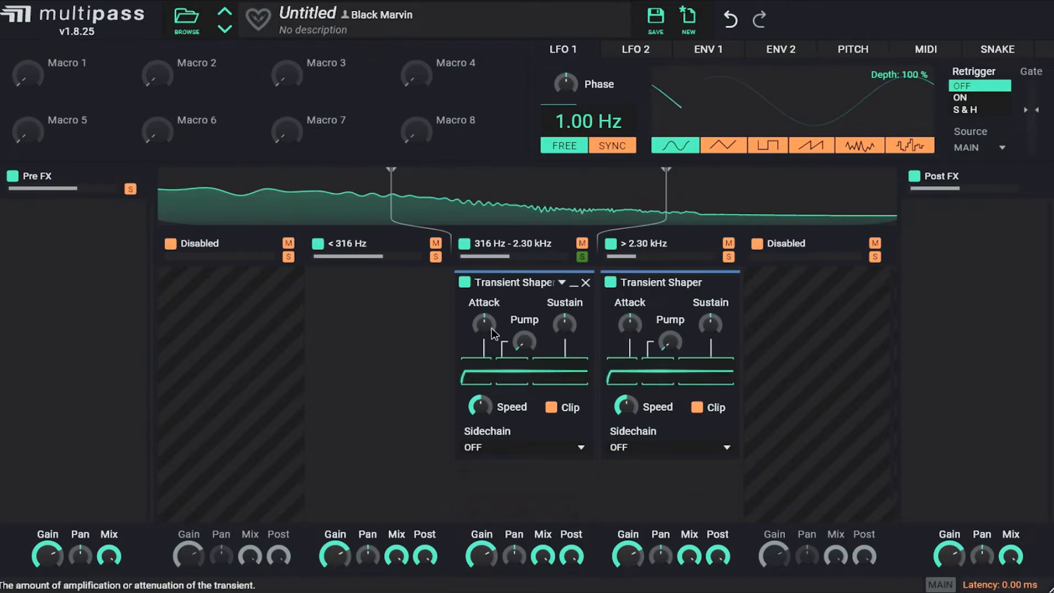
pyautogui.moveTo(487, 323); pyautogui.dragTo(486, 299)
pyautogui.moveTo(524, 342); pyautogui.dragTo(524, 335)
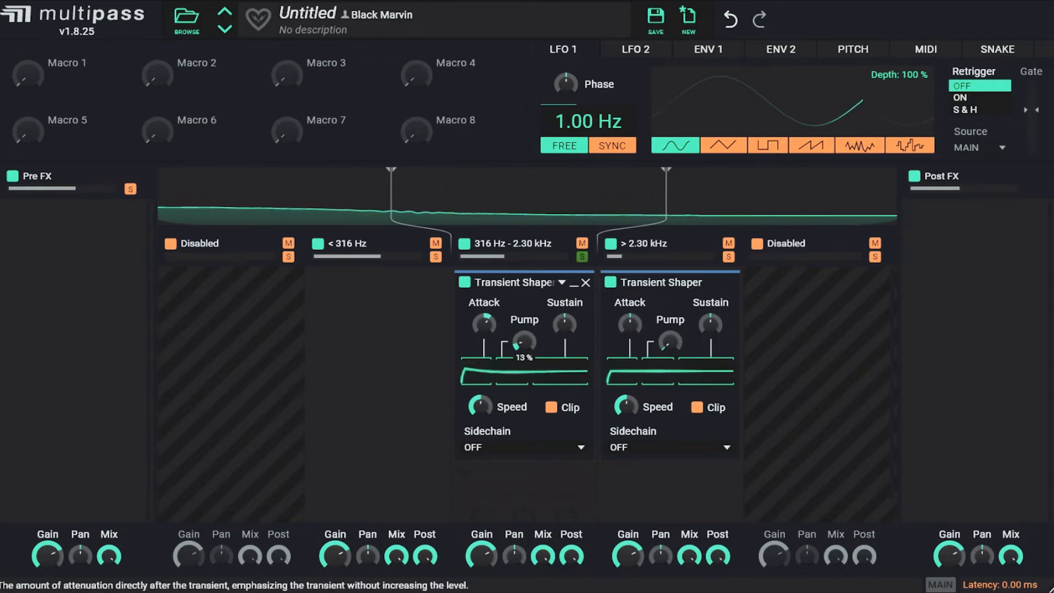
pyautogui.click(463, 283)
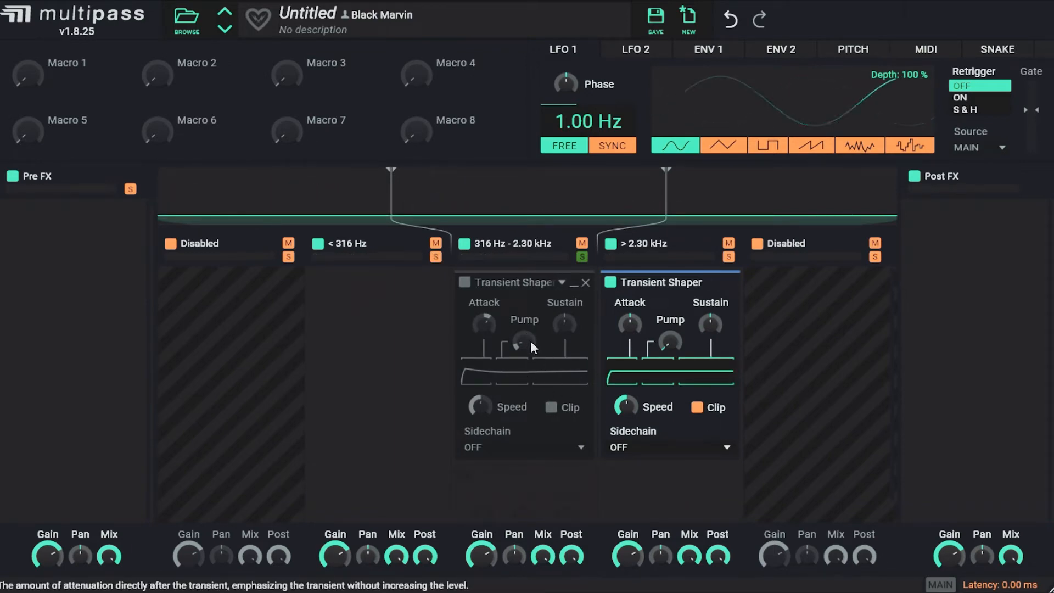
pyautogui.click(463, 283)
pyautogui.click(582, 256)
# - Solo the band above 2.30 kHz and raise its Transient Shaper's Attack, Speed and Pump
pyautogui.click(728, 256)
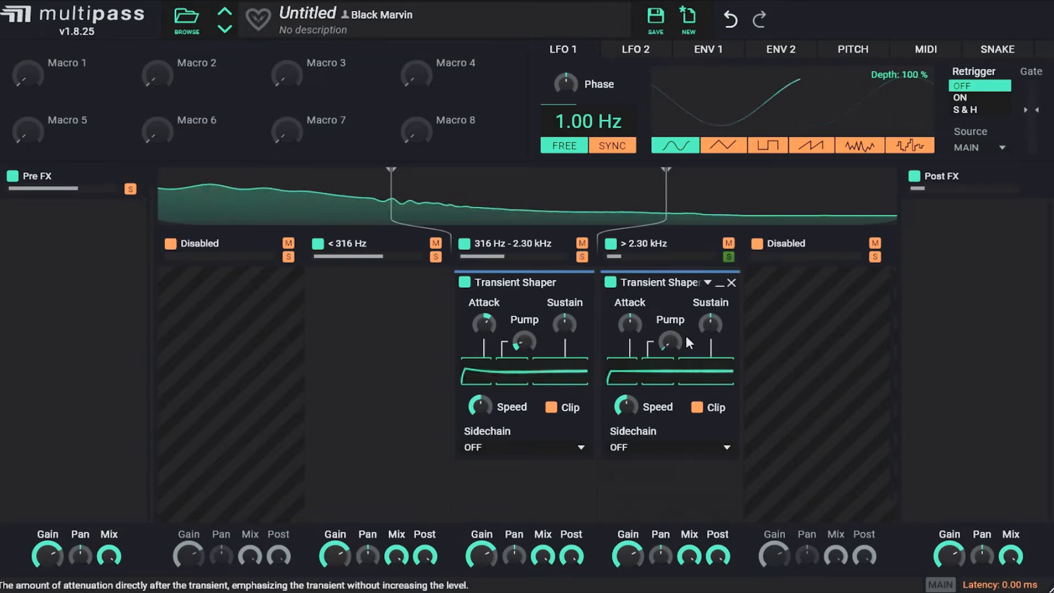
pyautogui.moveTo(630, 324); pyautogui.dragTo(630, 311)
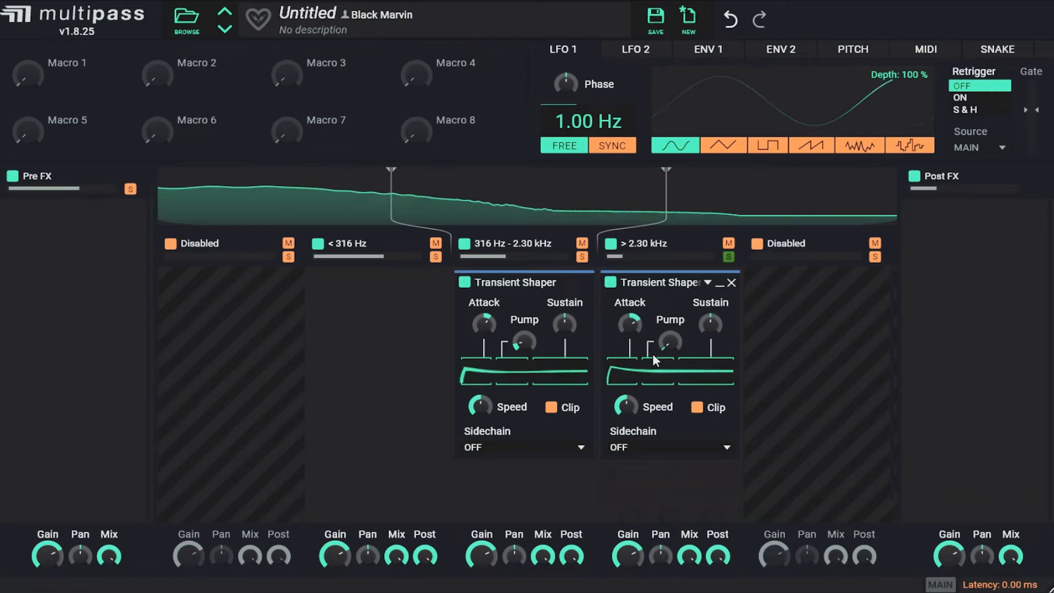
pyautogui.moveTo(627, 406); pyautogui.dragTo(627, 393)
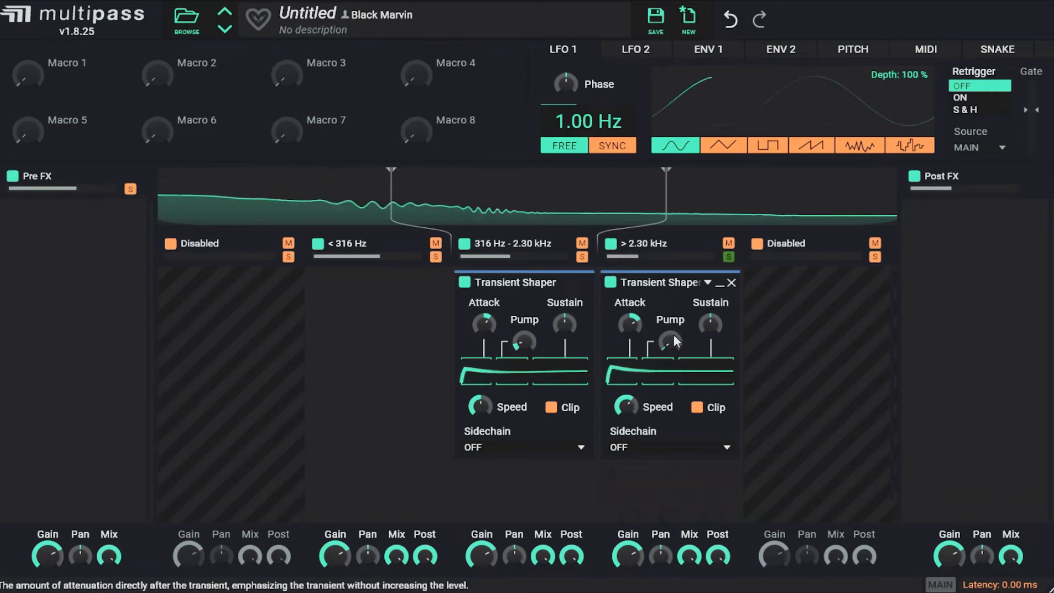
pyautogui.moveTo(670, 342); pyautogui.dragTo(670, 332)
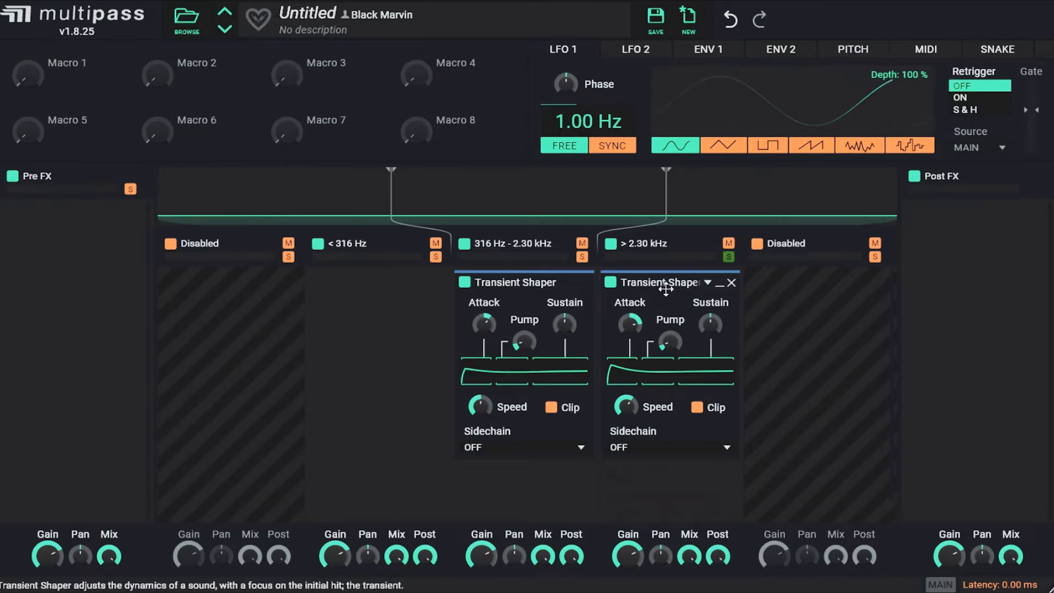
# - Unsolo the high band, then add a Transient Shaper to the soloed lowest band with Attack at 50 % and raised Speed and Pump
pyautogui.click(728, 257)
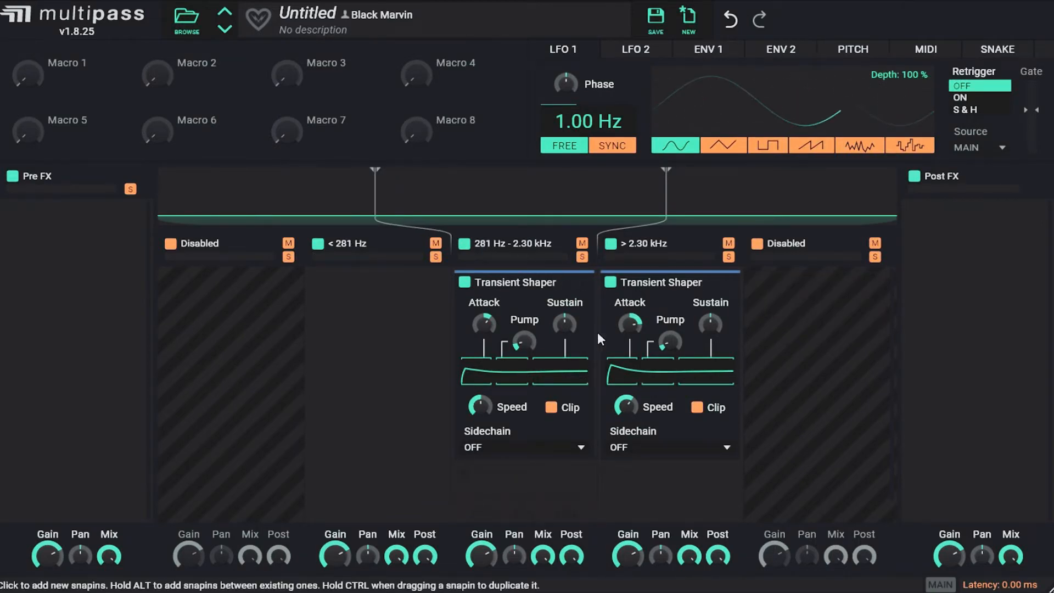
pyautogui.click(387, 301)
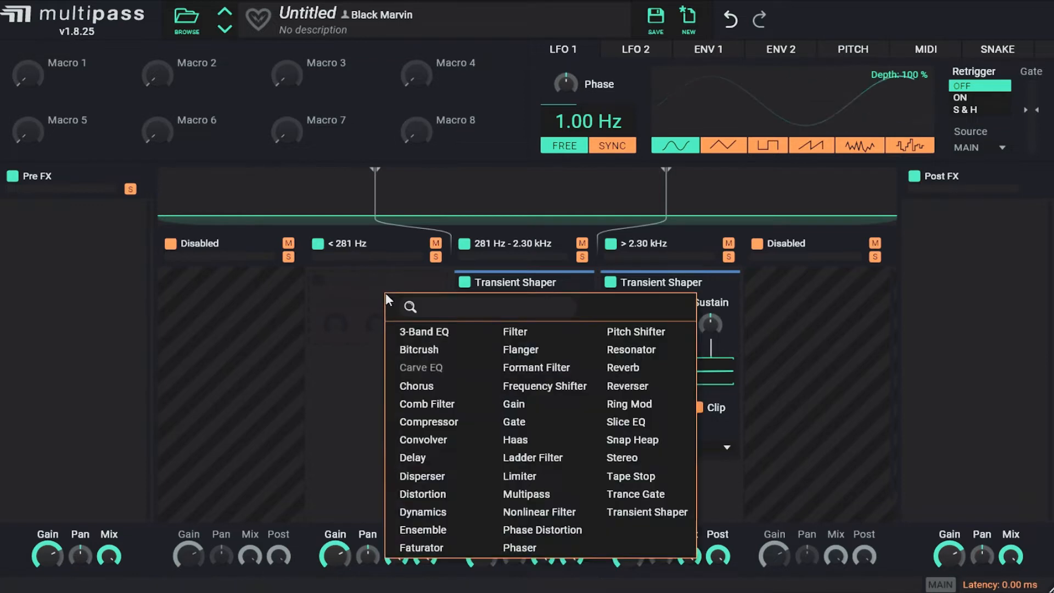
pyautogui.click(658, 512)
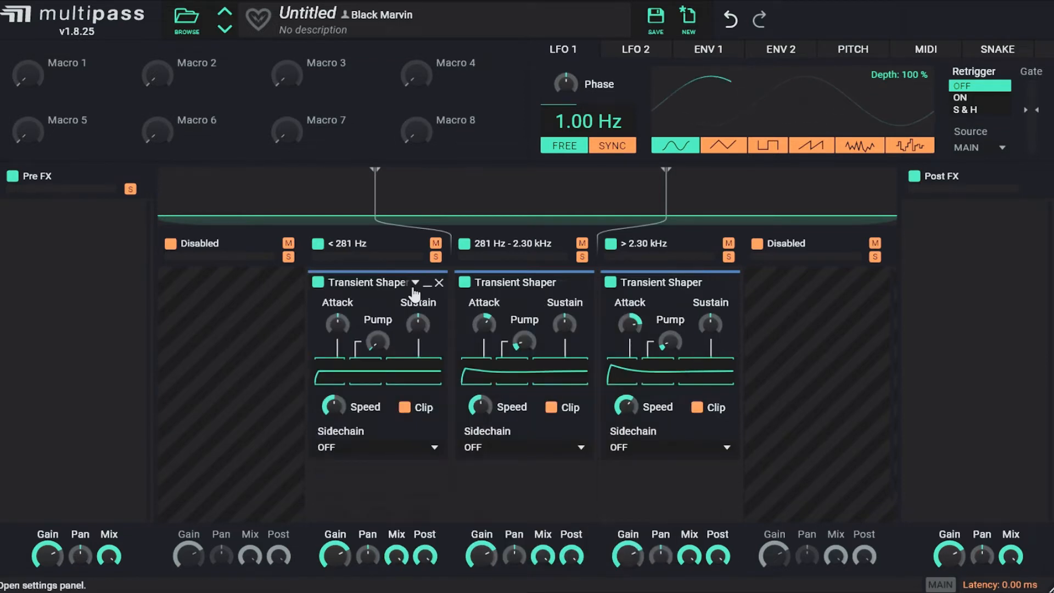
pyautogui.click(434, 261)
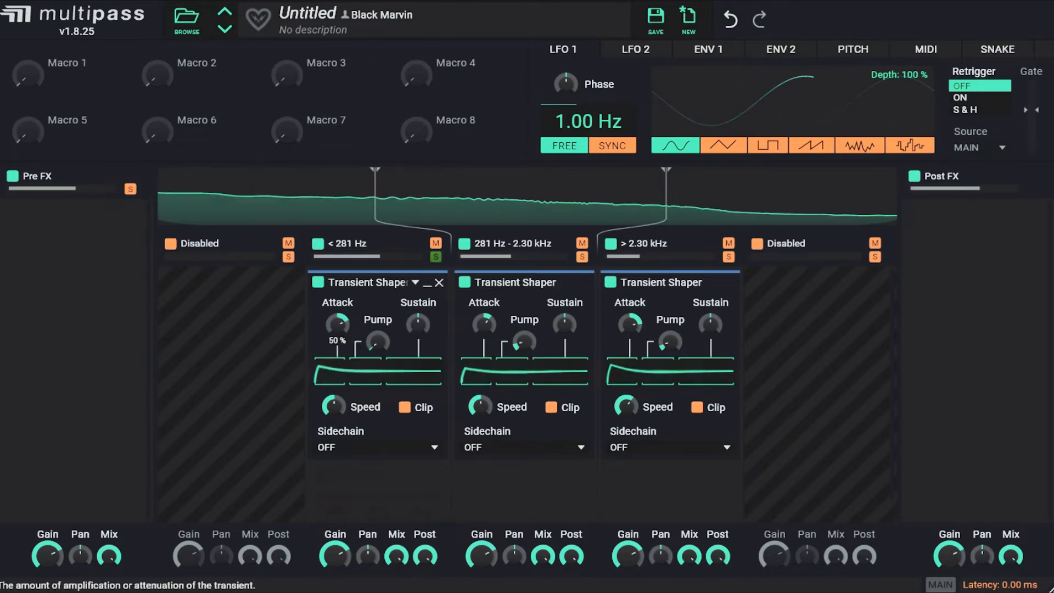
pyautogui.moveTo(335, 407); pyautogui.dragTo(334, 390)
pyautogui.moveTo(377, 345); pyautogui.dragTo(373, 322)
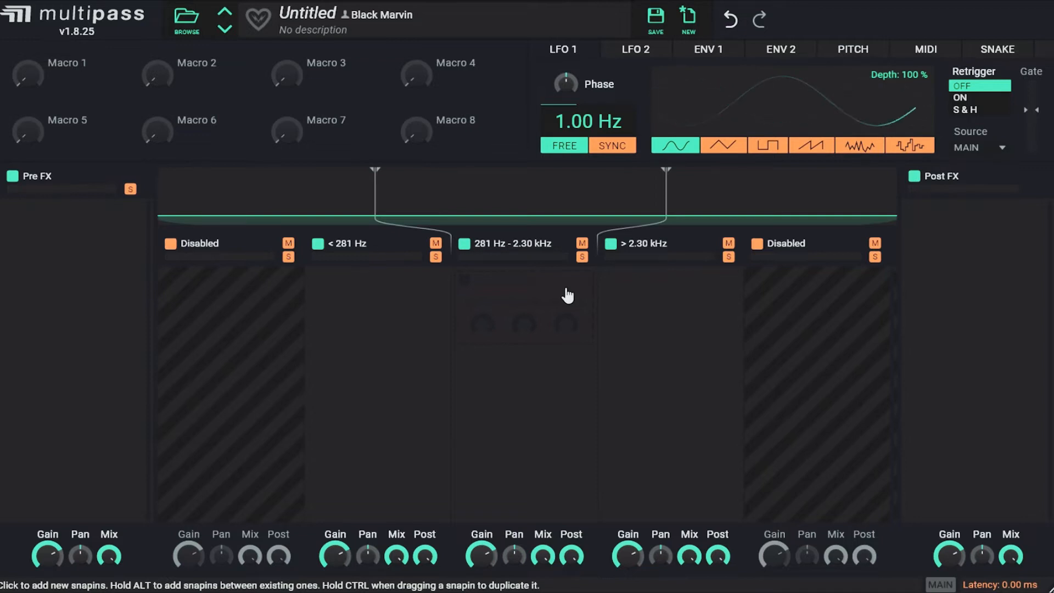
# - Add a Trance Gate to the 281 Hz - 2.30 kHz band and duplicate it into the high and low bands
pyautogui.click(565, 289)
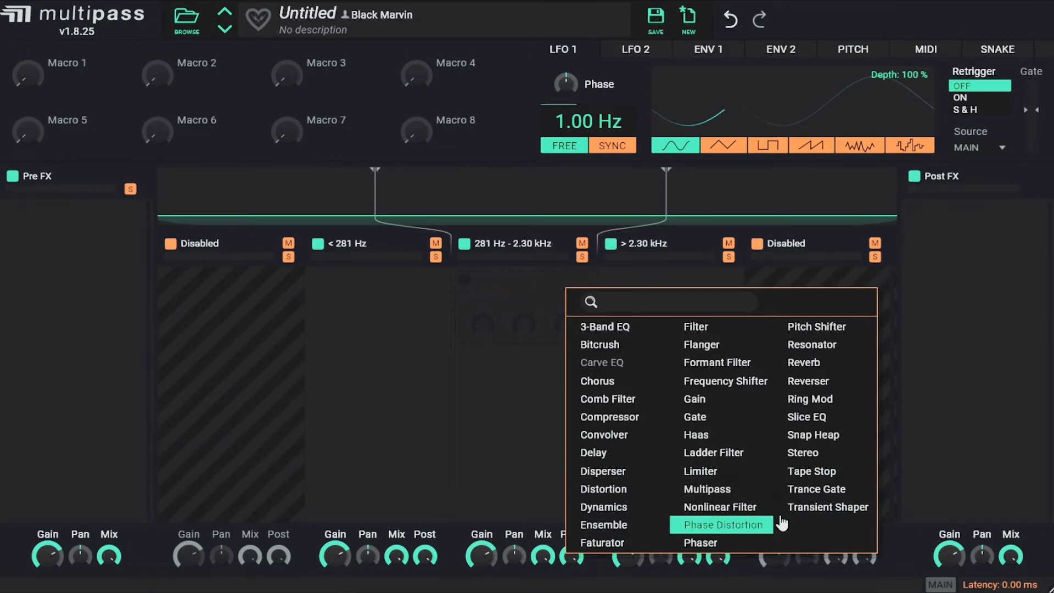
pyautogui.click(813, 488)
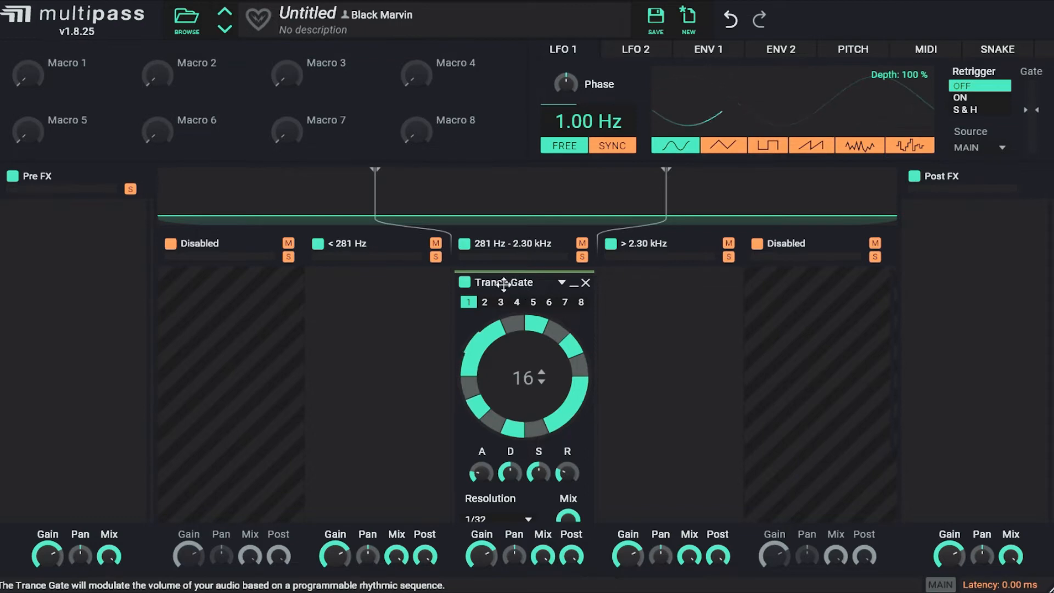
pyautogui.moveTo(503, 289); pyautogui.dragTo(653, 288)
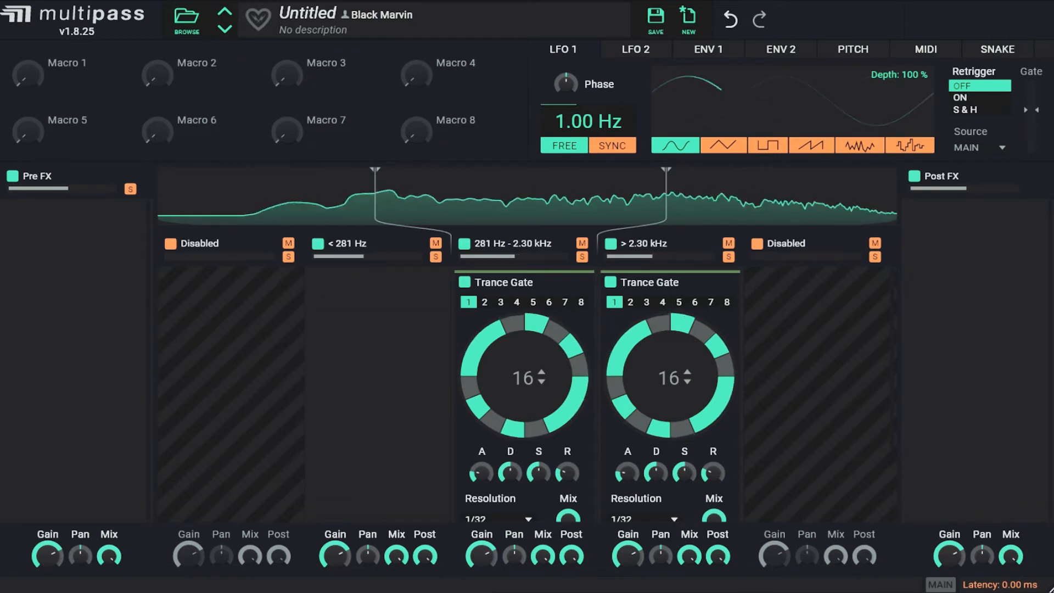
pyautogui.moveTo(541, 282); pyautogui.dragTo(409, 282)
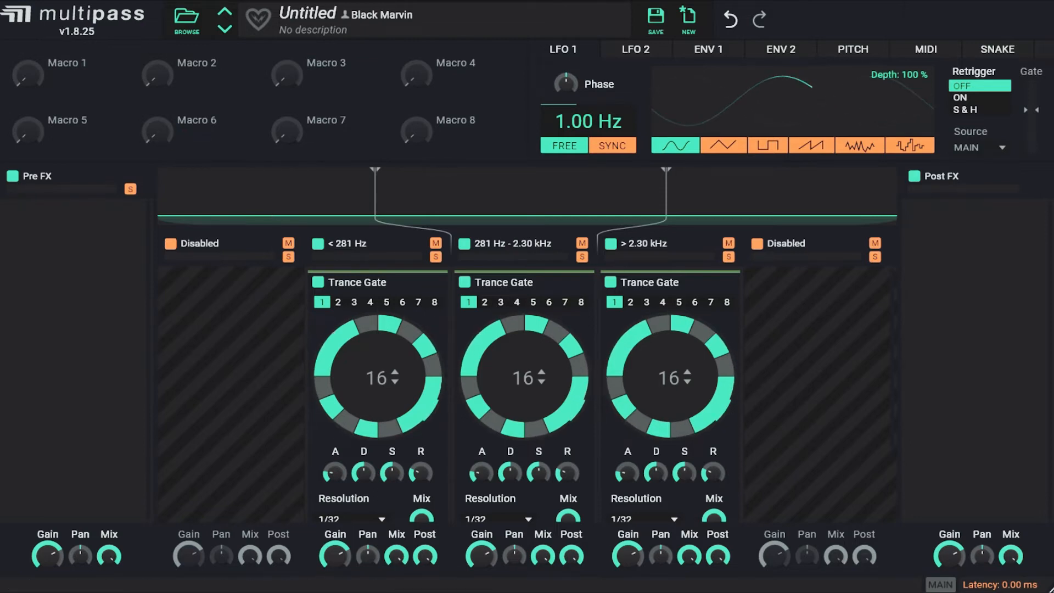
pyautogui.press('space')
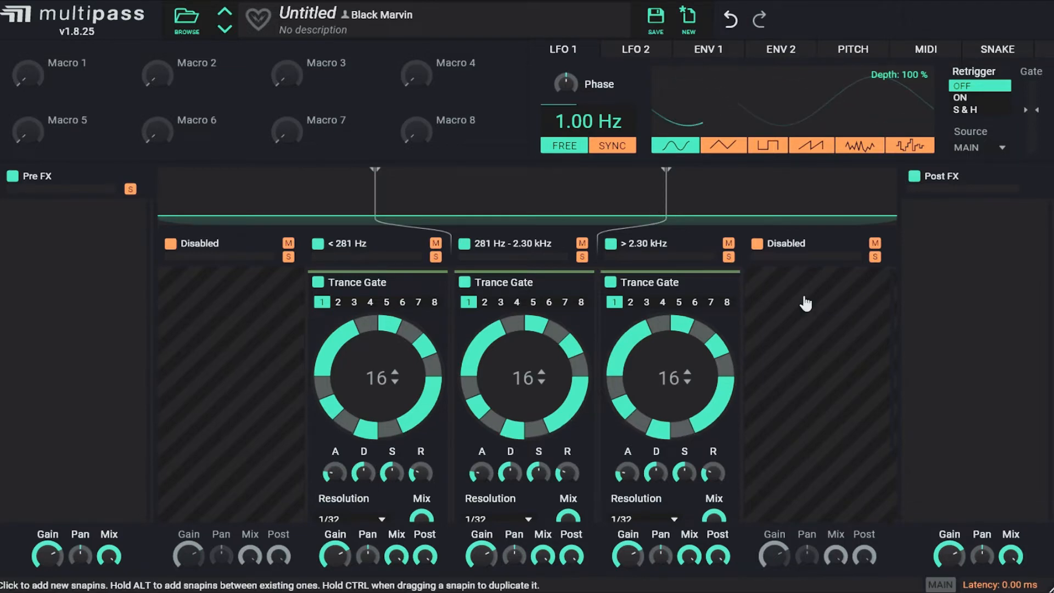
# - Try a duplicate of the low band's Trance Gate in Pre FX and remove it
pyautogui.scroll(-3, 861, 338)
pyautogui.scroll(2, 714, 321)
pyautogui.scroll(1, 367, 289)
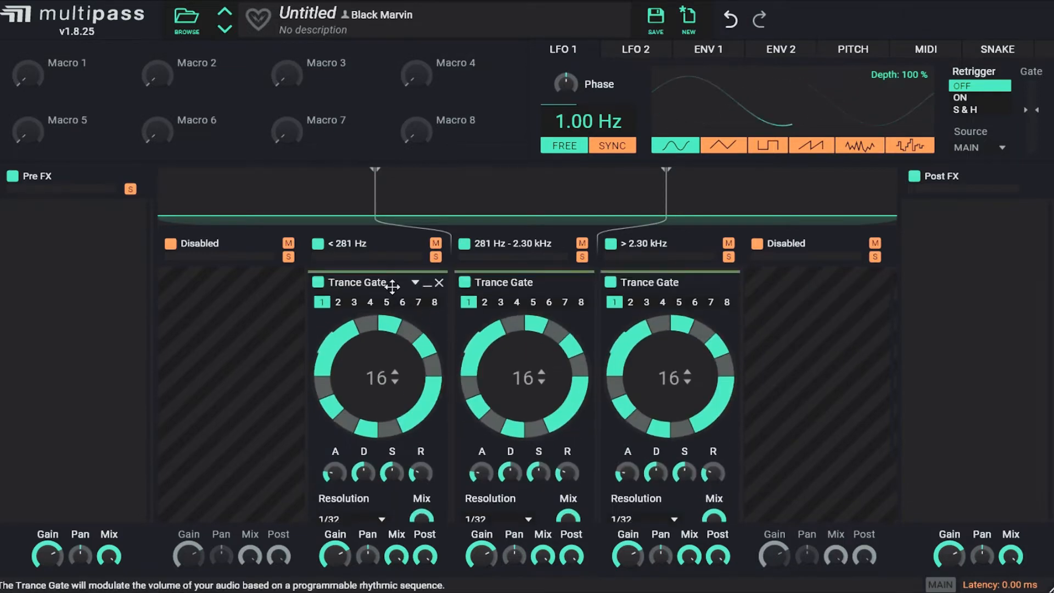
pyautogui.moveTo(380, 286); pyautogui.dragTo(82, 225)
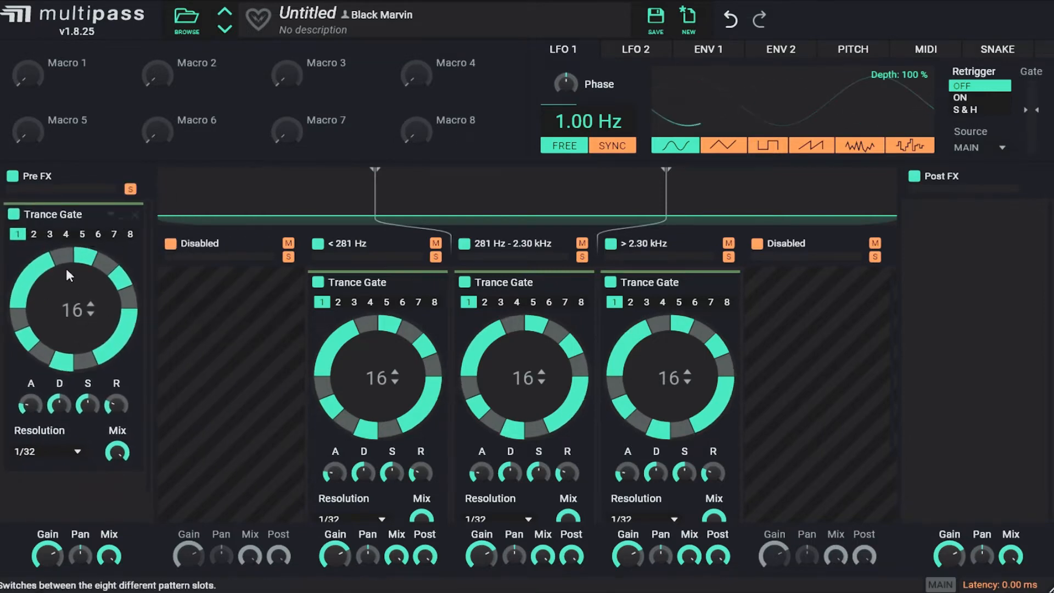
pyautogui.click(135, 214)
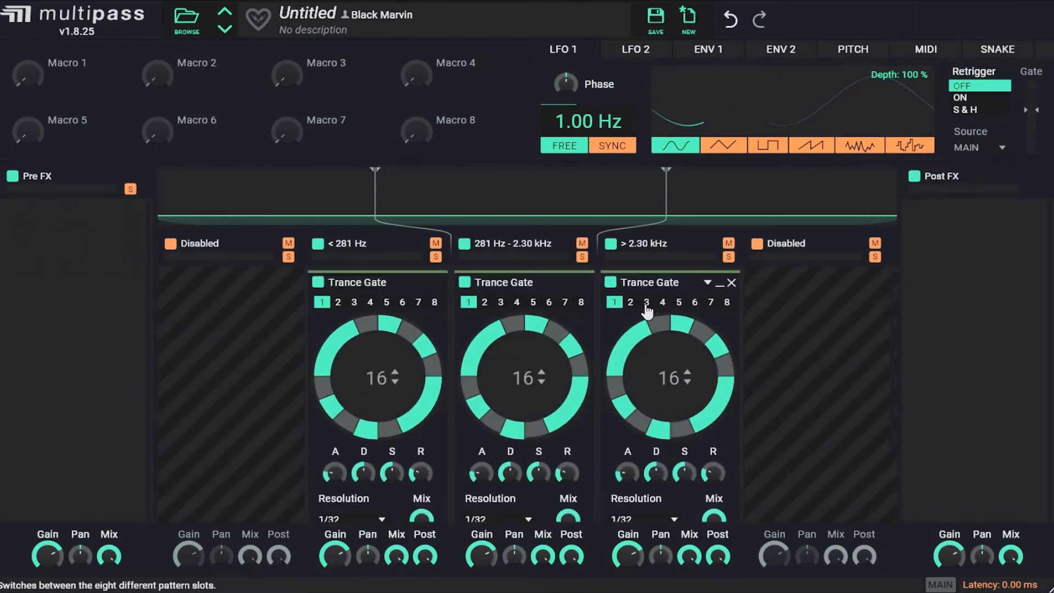
# - Switch the high band's Trance Gate to pattern 4 and set LFO 1 to a square wave
pyautogui.click(630, 302)
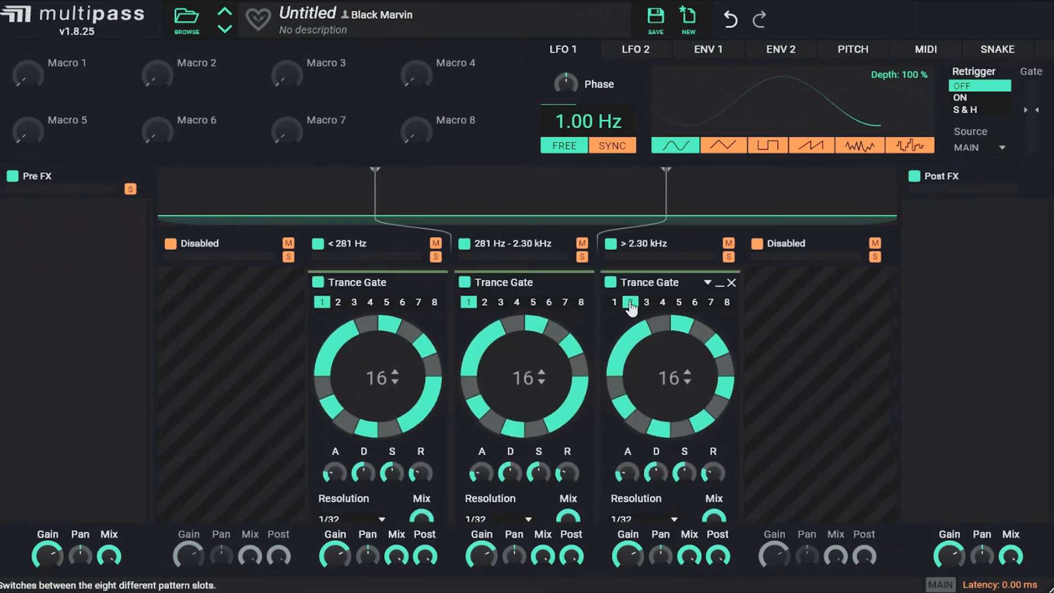
pyautogui.click(662, 302)
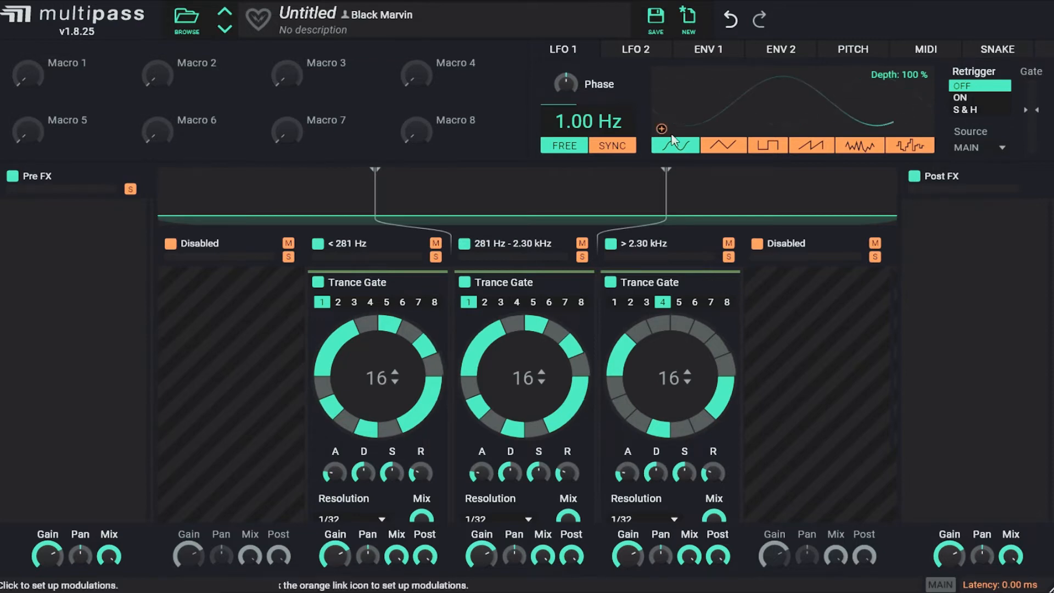
pyautogui.click(762, 151)
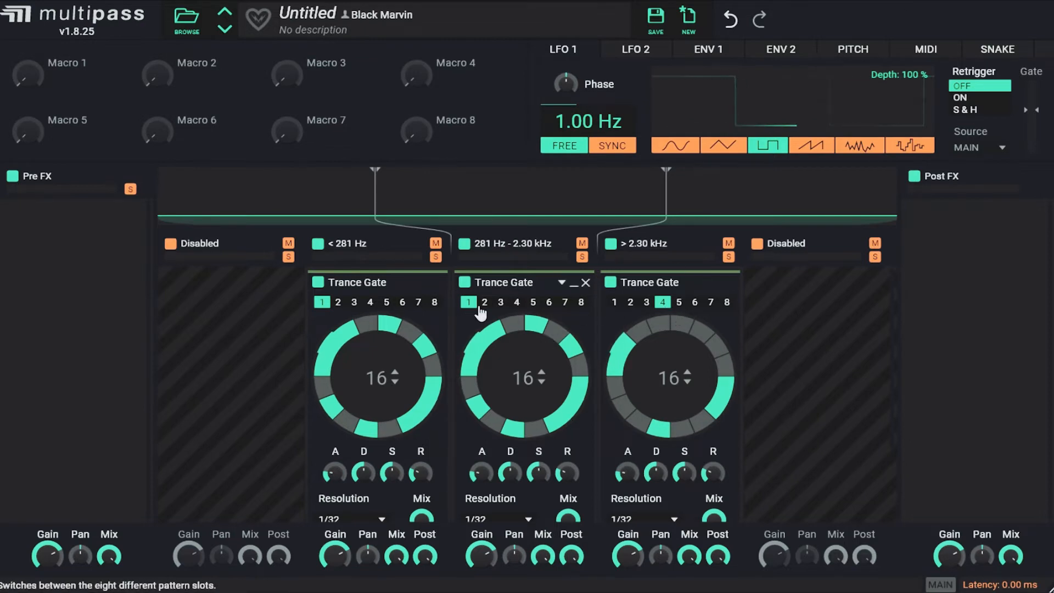
# - Solo the band above 2.30 kHz and audition patterns 5 and 6 in its Trance Gate, keeping pattern 6
pyautogui.click(582, 257)
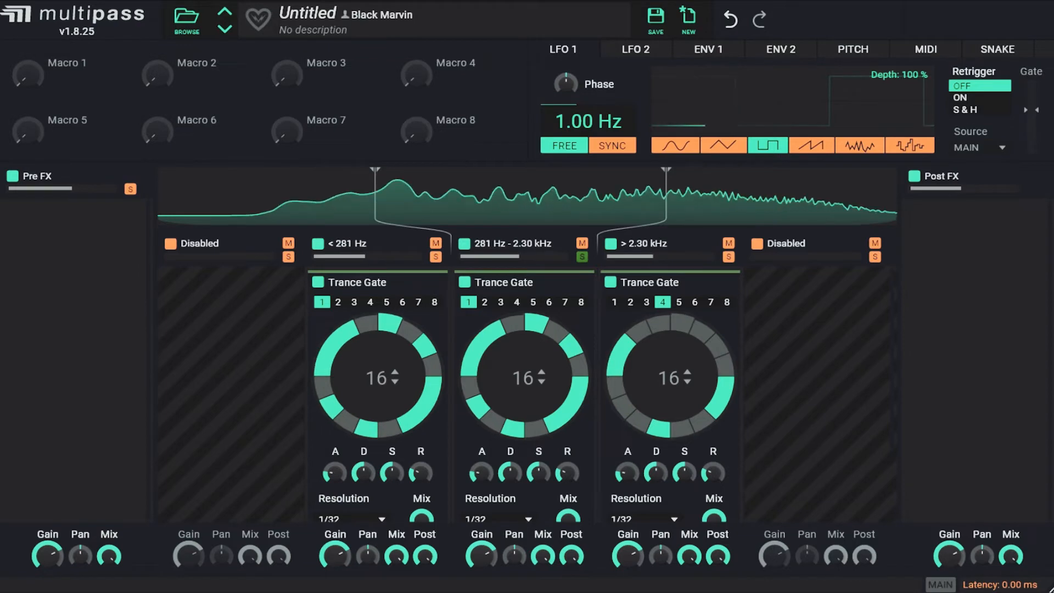
pyautogui.click(729, 256)
pyautogui.click(581, 257)
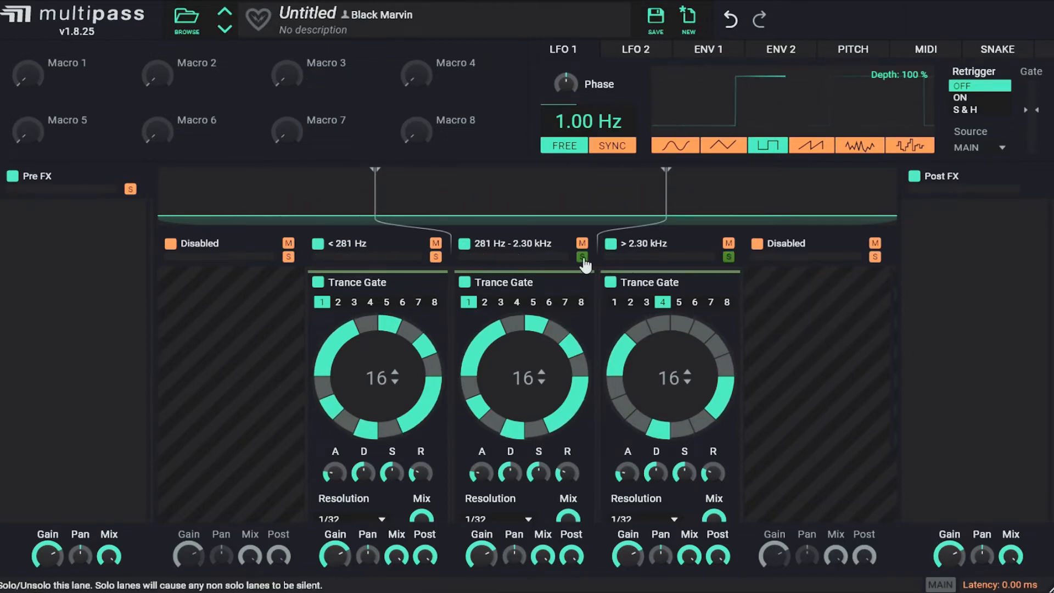
pyautogui.click(679, 302)
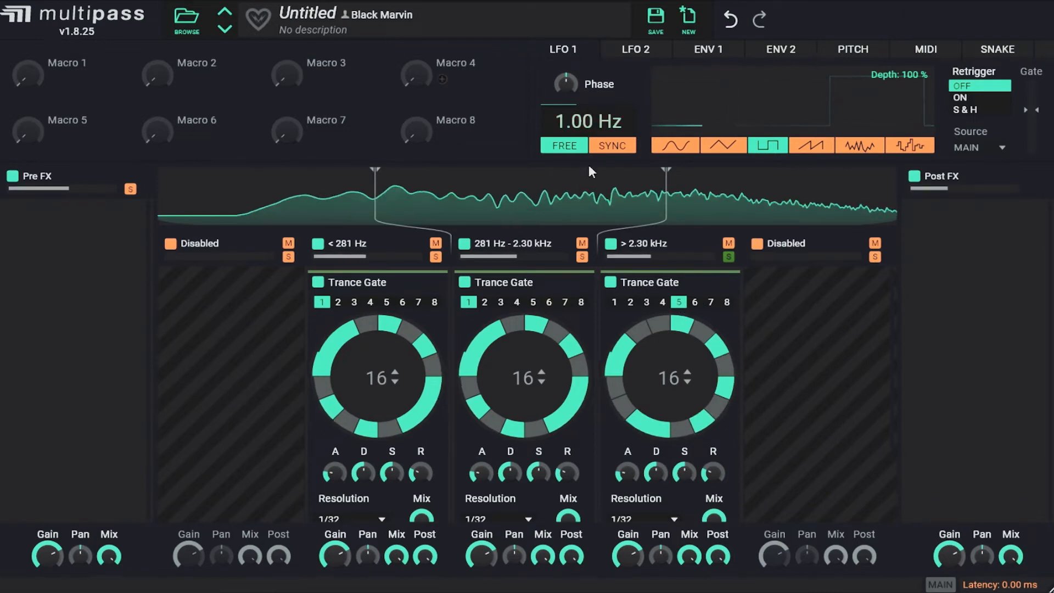
pyautogui.click(696, 302)
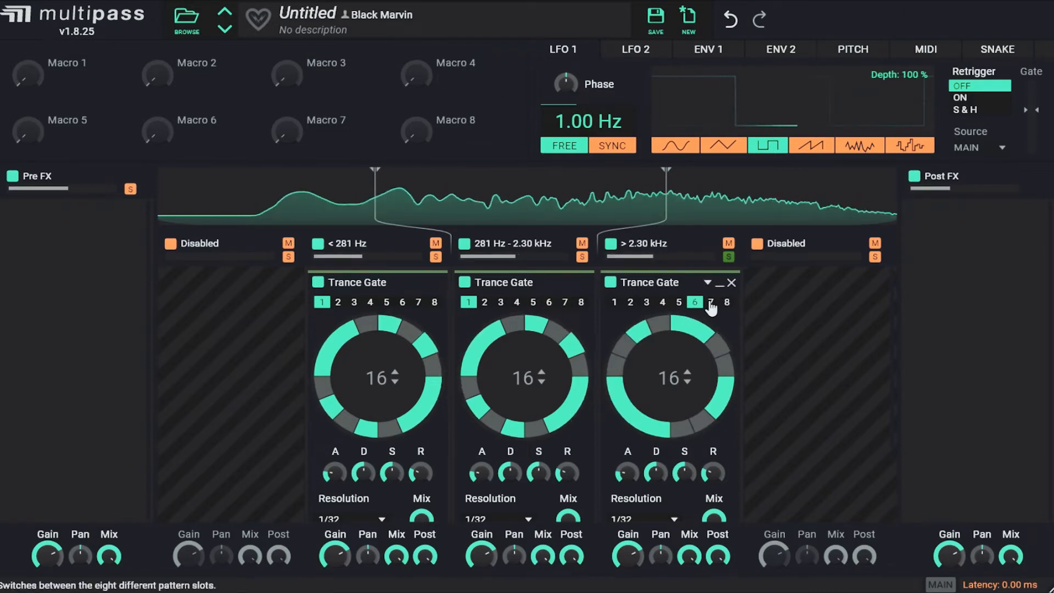
pyautogui.press('space')
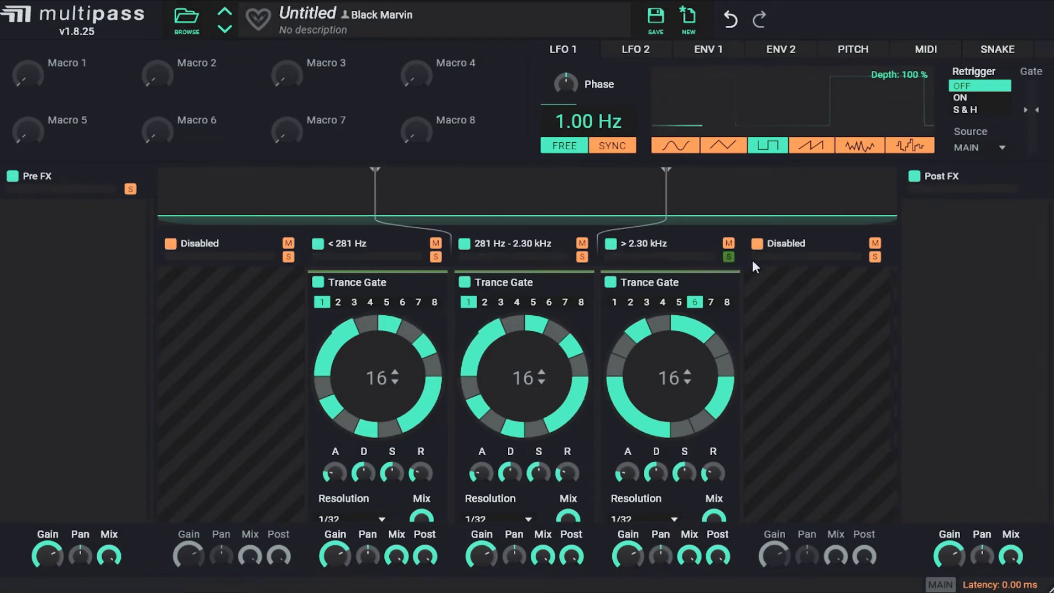
# - Play the high and middle bands soloed in turn, and all bands together, to compare their gate rhythms
pyautogui.press('space')
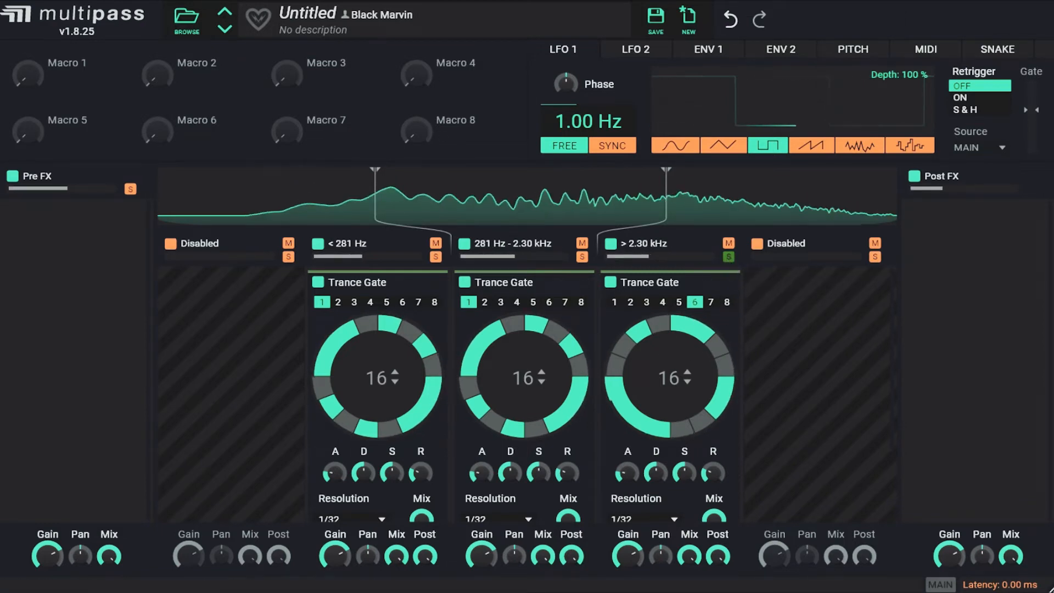
pyautogui.press('space')
pyautogui.click(582, 258)
pyautogui.click(726, 257)
pyautogui.press('space')
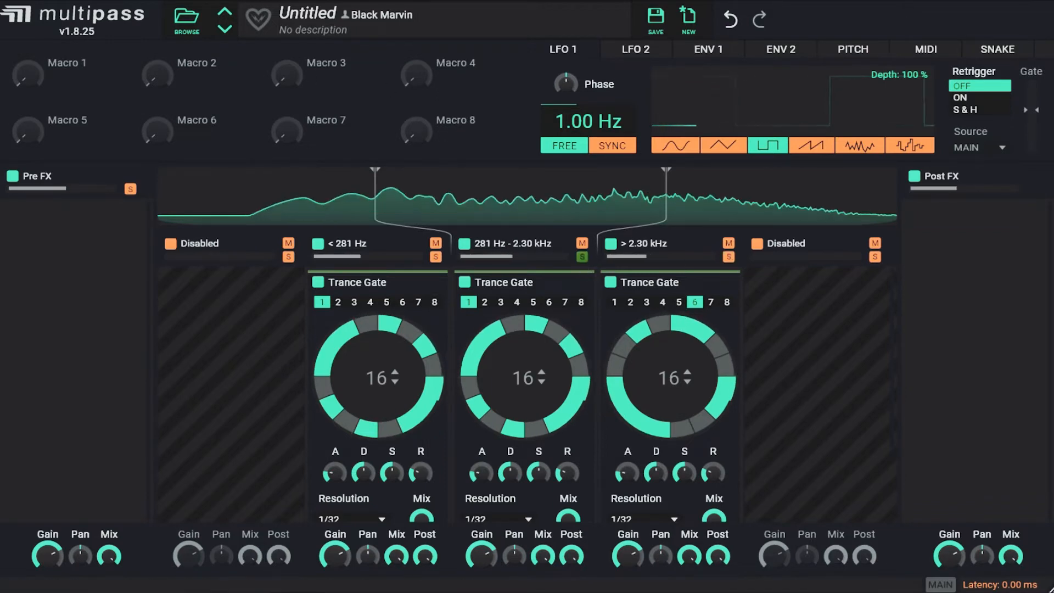
pyautogui.press('space')
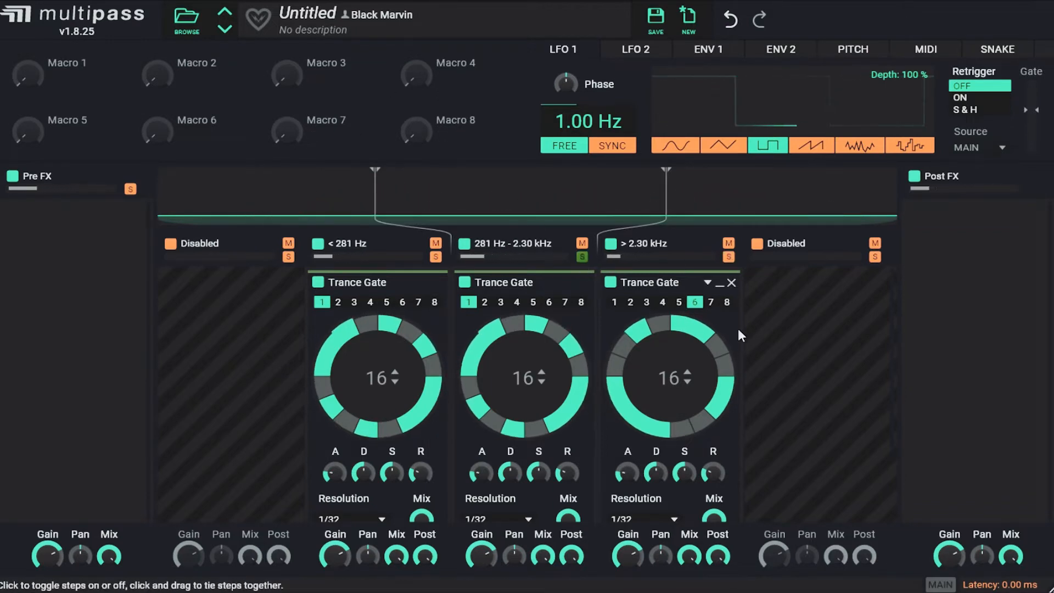
pyautogui.scroll(-3, 685, 388)
pyautogui.scroll(2, 636, 365)
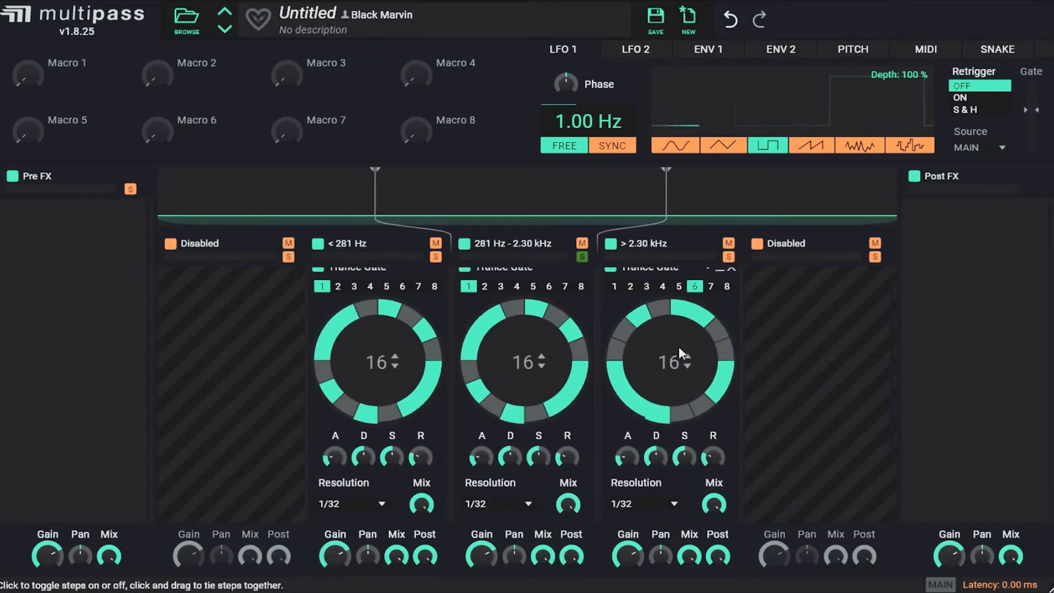
pyautogui.scroll(1, 738, 321)
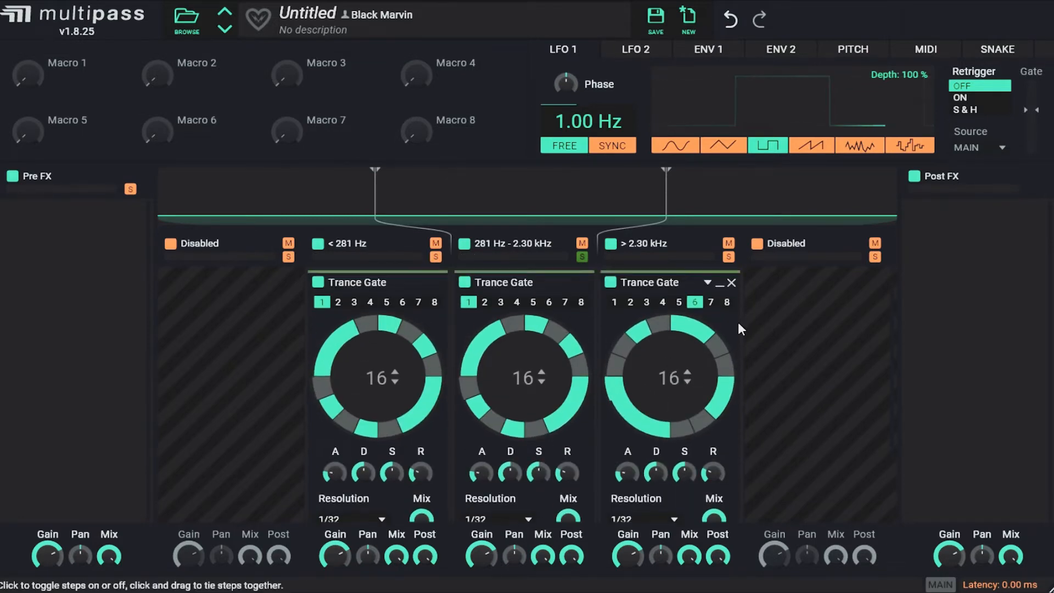
pyautogui.click(581, 257)
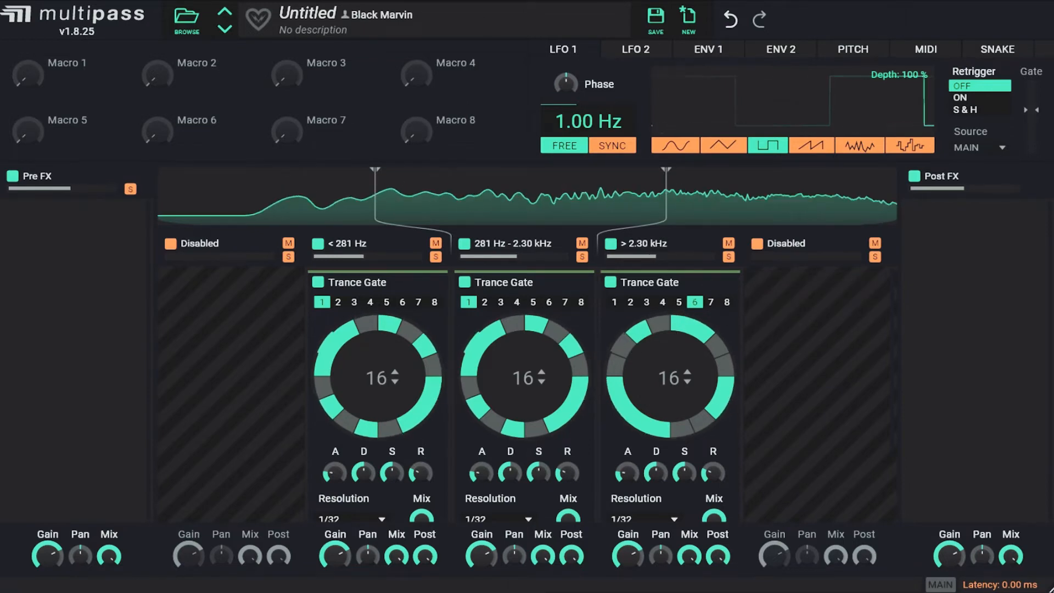
pyautogui.press('space')
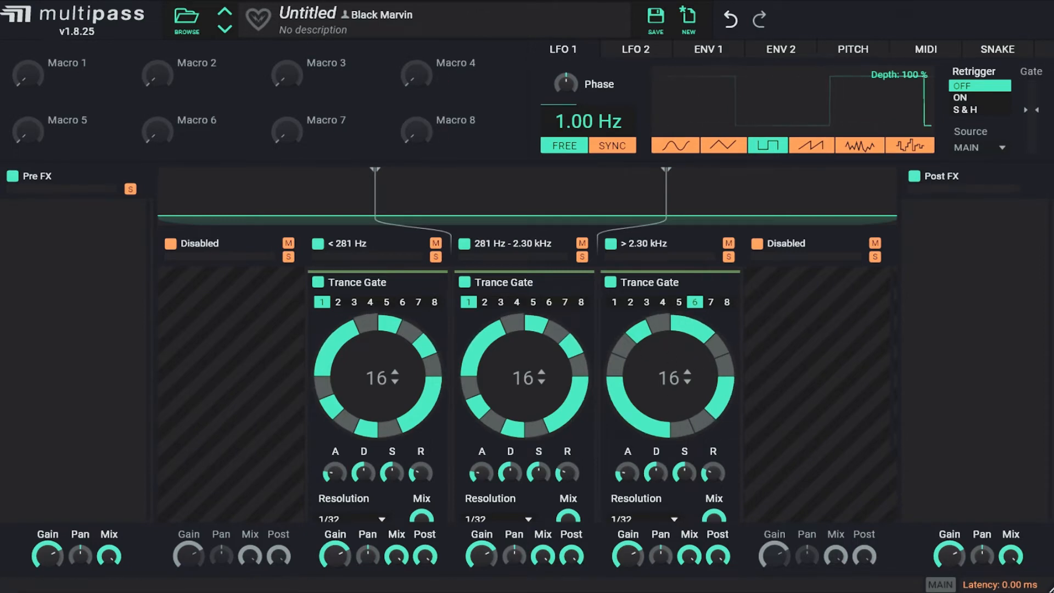
# - Edit pattern 6 of the high band's Trance Gate by toggling the steps around its start and tying them into one continuous segment
pyautogui.press('space')
pyautogui.click(664, 327)
pyautogui.click(680, 327)
pyautogui.click(664, 327)
pyautogui.click(658, 325)
pyautogui.click(680, 325)
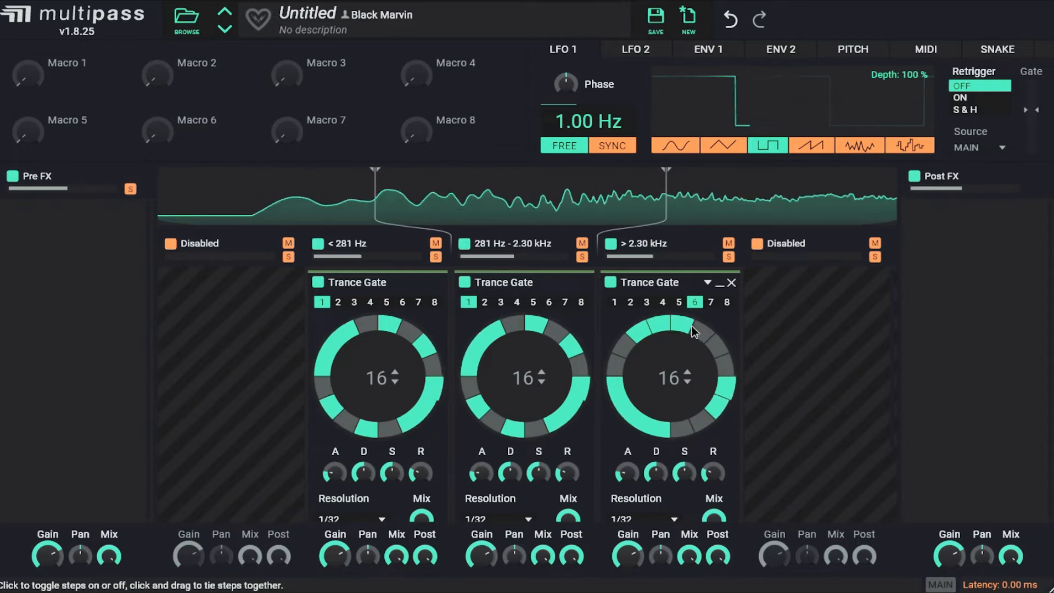
pyautogui.click(665, 327)
pyautogui.click(680, 328)
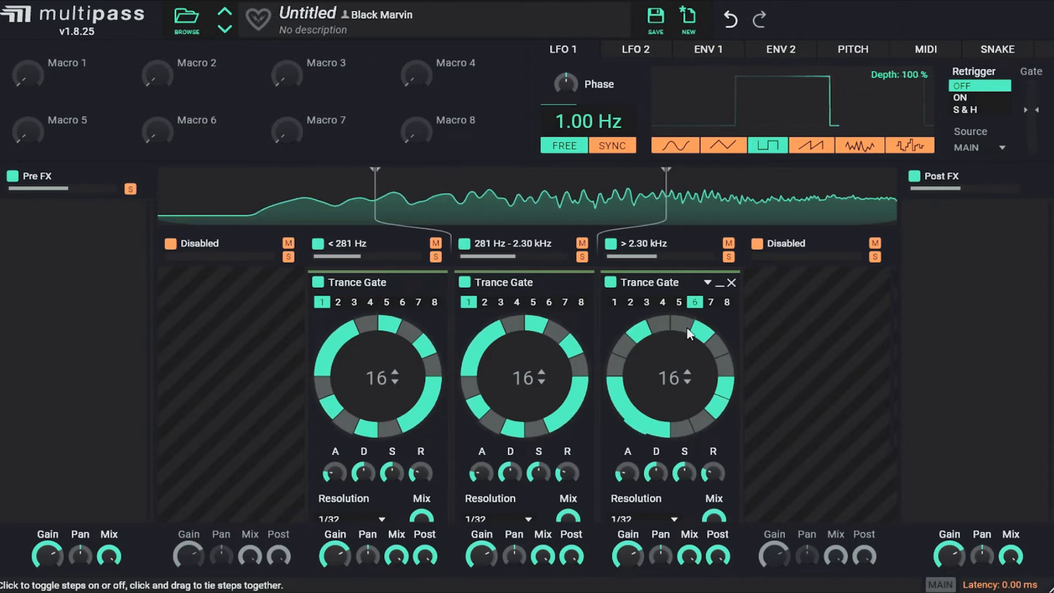
pyautogui.click(642, 331)
pyautogui.moveTo(678, 332)
pyautogui.mouseDown()
pyautogui.moveTo(642, 336)
pyautogui.moveTo(692, 330)
pyautogui.mouseUp()
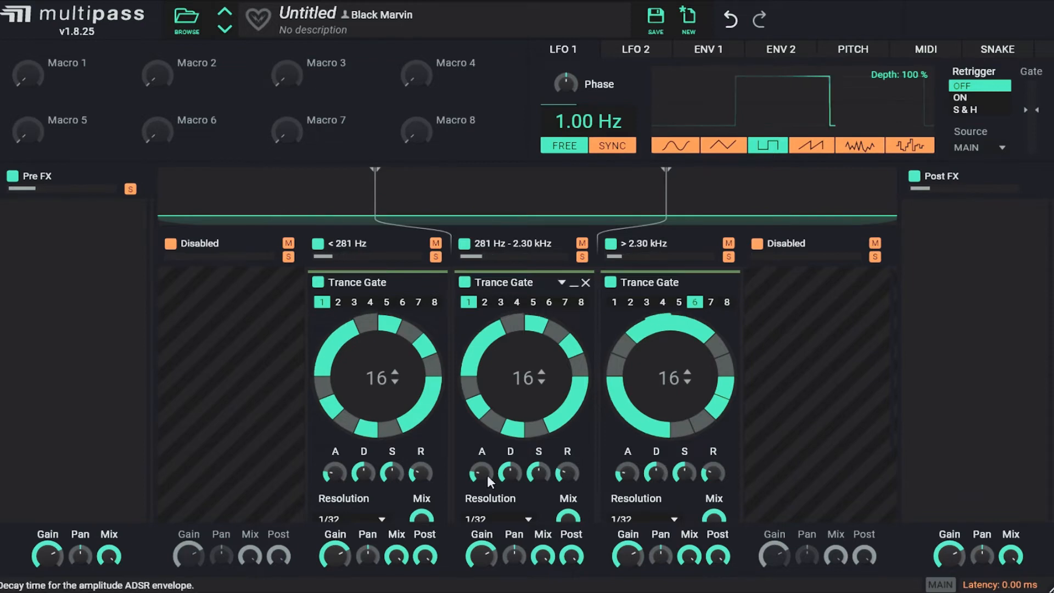
# - Raise the Decay of the middle and high bands' Trance Gates, setting the high band's to about 461 ms
pyautogui.moveTo(514, 474); pyautogui.dragTo(514, 500)
pyautogui.moveTo(660, 477); pyautogui.dragTo(660, 450)
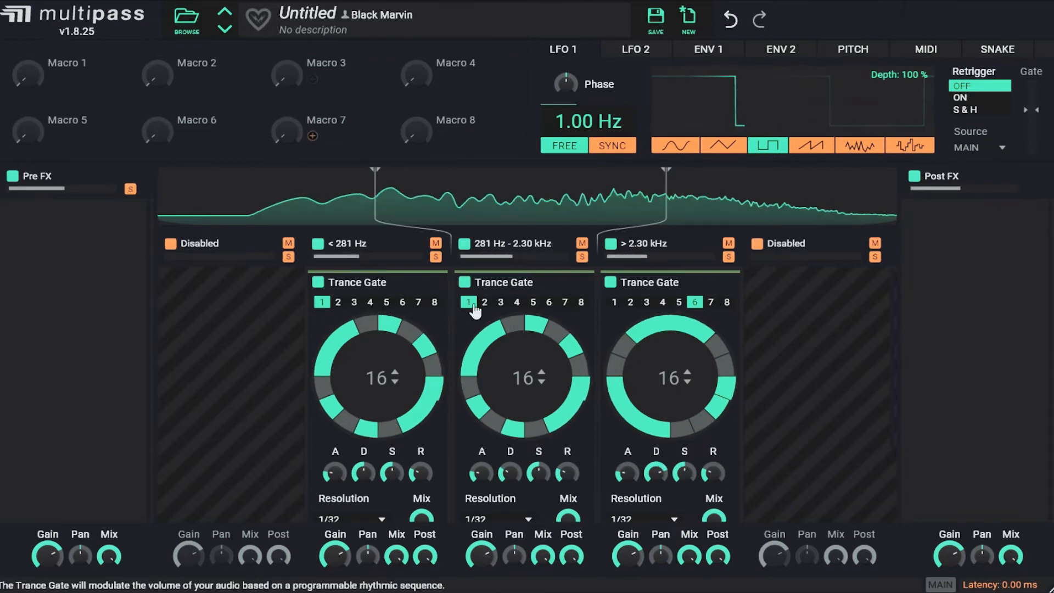
pyautogui.moveTo(516, 477); pyautogui.dragTo(516, 452)
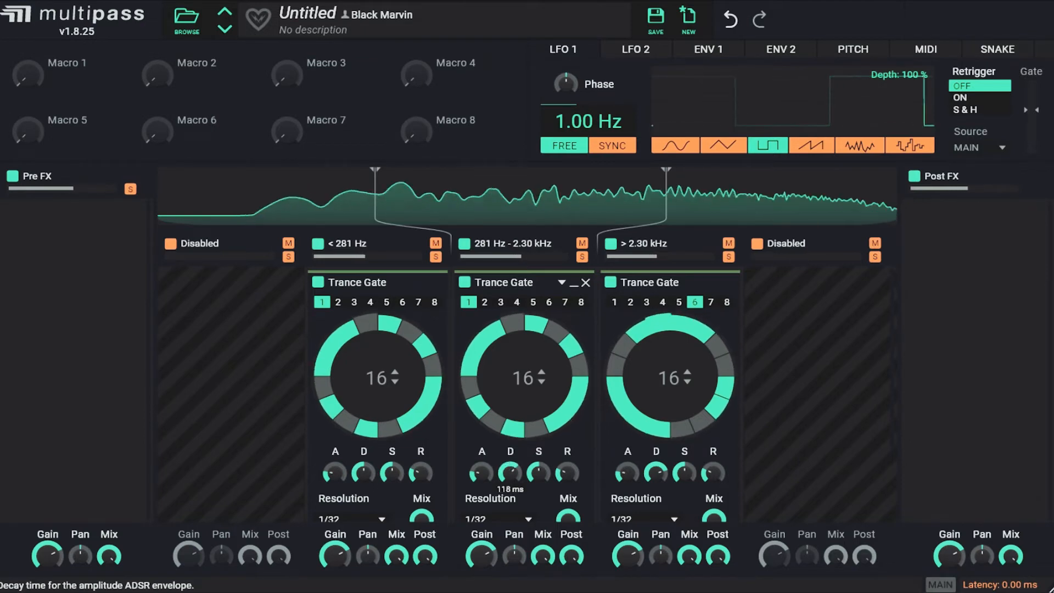
pyautogui.moveTo(656, 472)
pyautogui.mouseDown()
pyautogui.moveTo(655, 499)
pyautogui.moveTo(656, 490)
pyautogui.mouseUp()
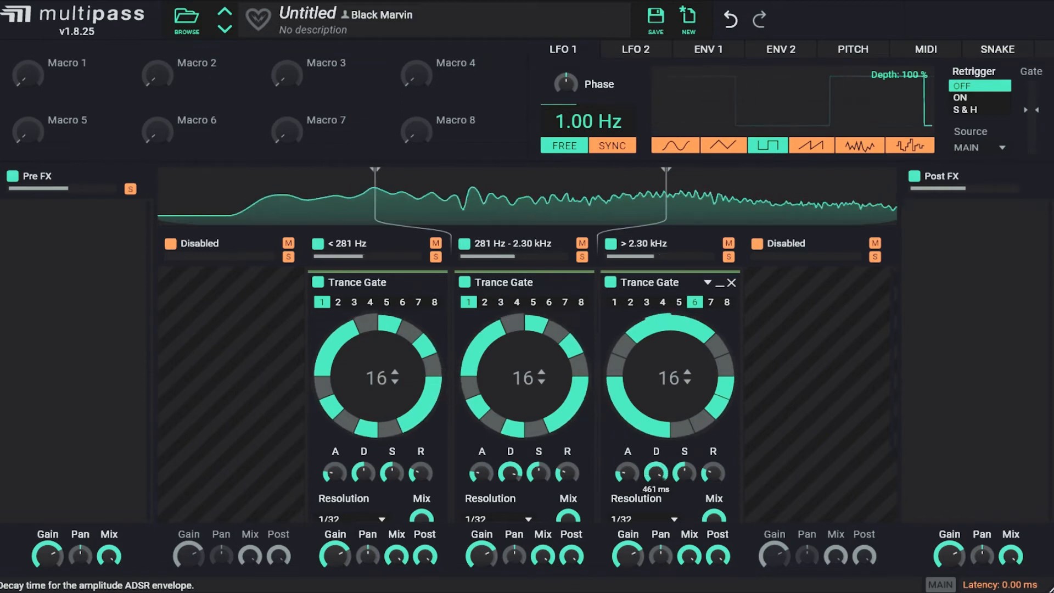
pyautogui.scroll(-2, 659, 472)
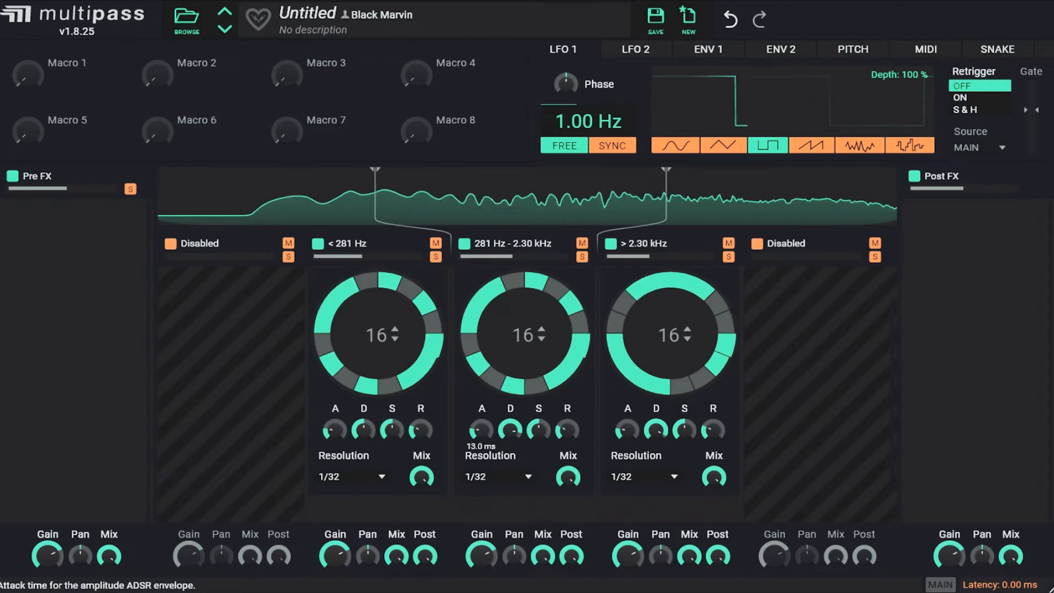
# - Fine-tune the Decay of the middle band's Trance Gate and play the arrangement from the lead synth's entry
pyautogui.scroll(2, 629, 432)
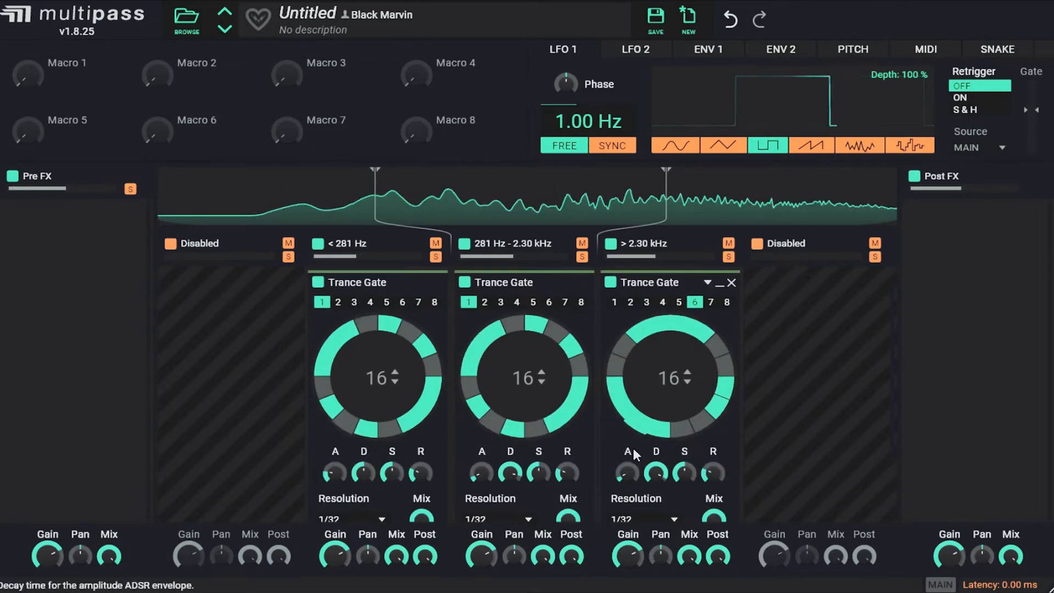
pyautogui.moveTo(515, 470); pyautogui.dragTo(514, 478)
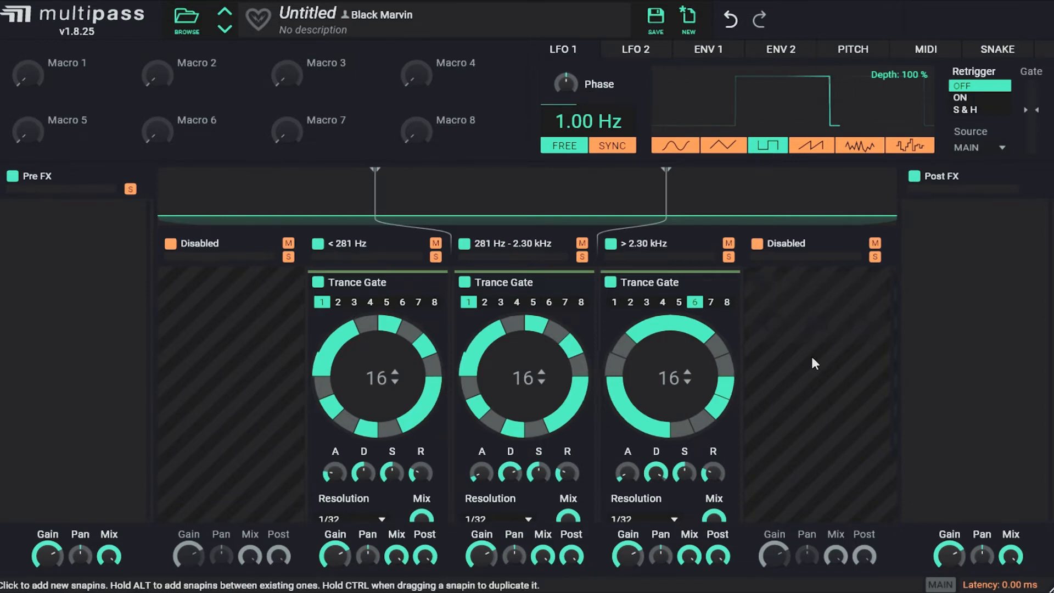
pyautogui.scroll(-3, 726, 382)
pyautogui.scroll(3, 790, 435)
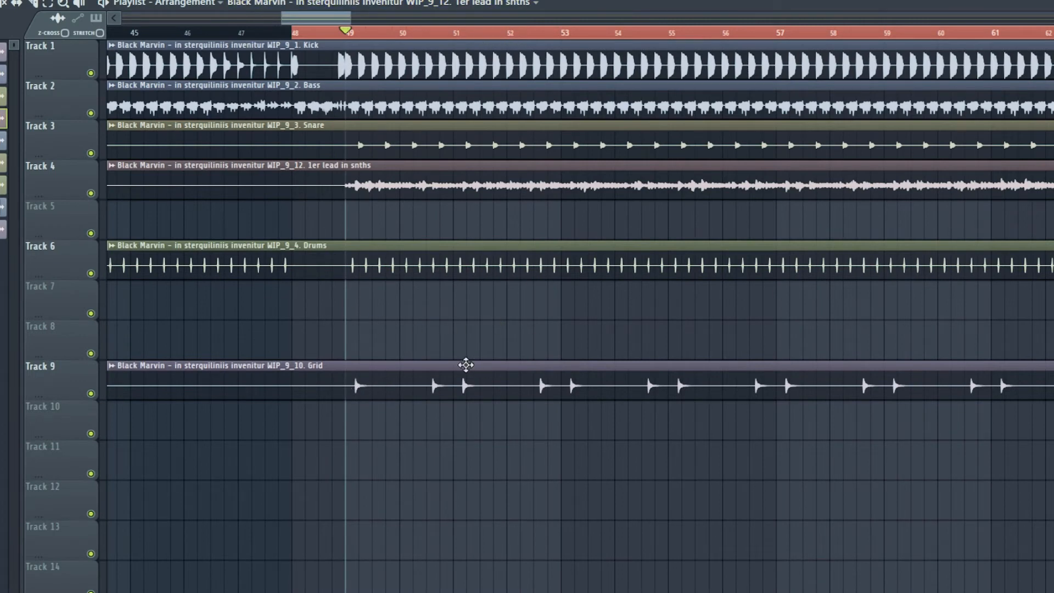
pyautogui.press('space')
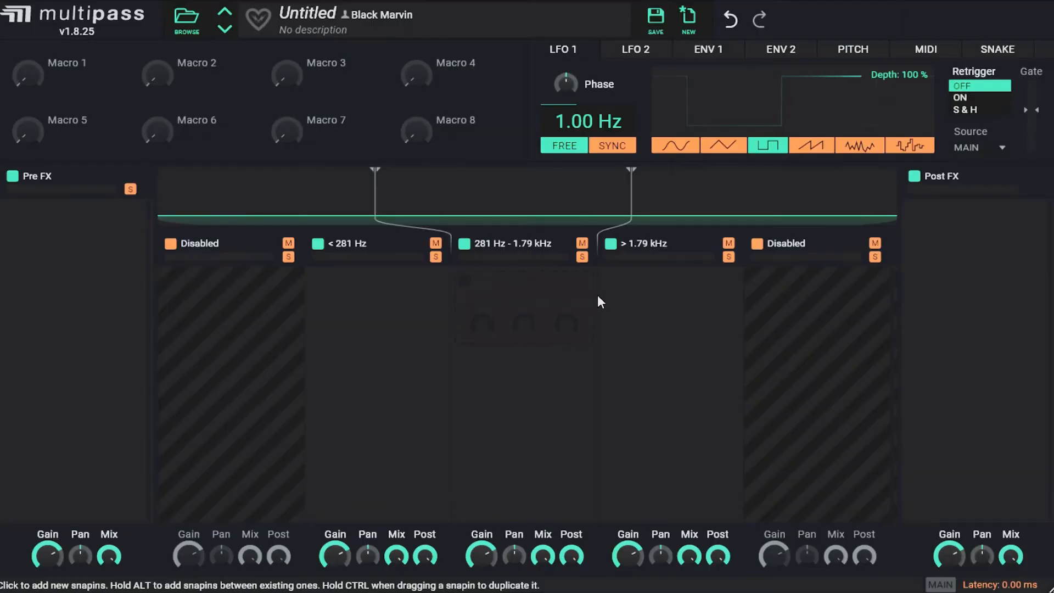
# - Add a ping-pong Delay synced to 1/16 to the 281 Hz - 1.79 kHz band and duplicate it to the high band at 2/16
pyautogui.click(566, 301)
pyautogui.click(598, 390)
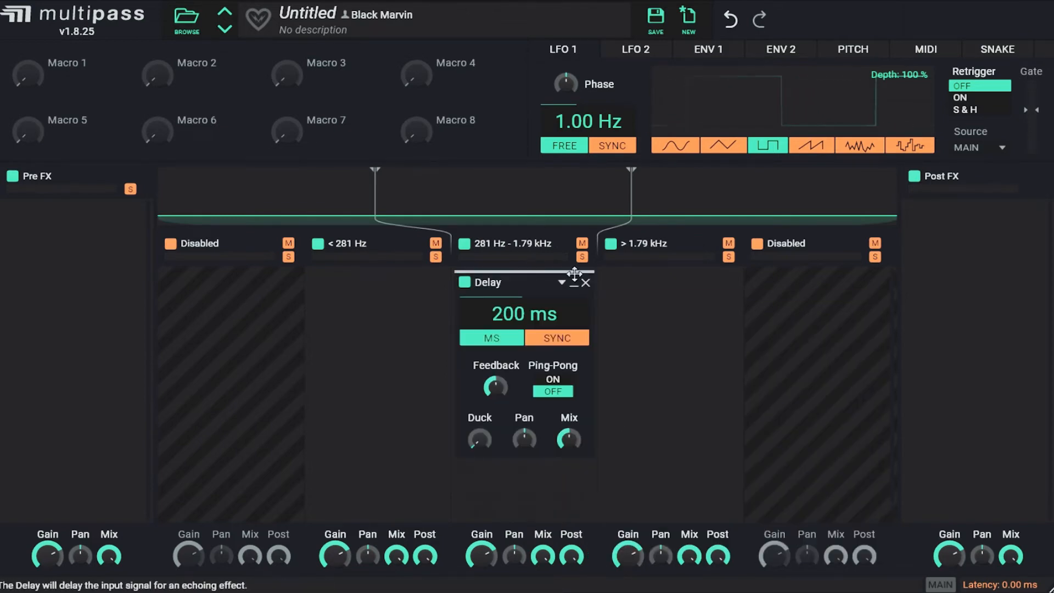
pyautogui.click(581, 337)
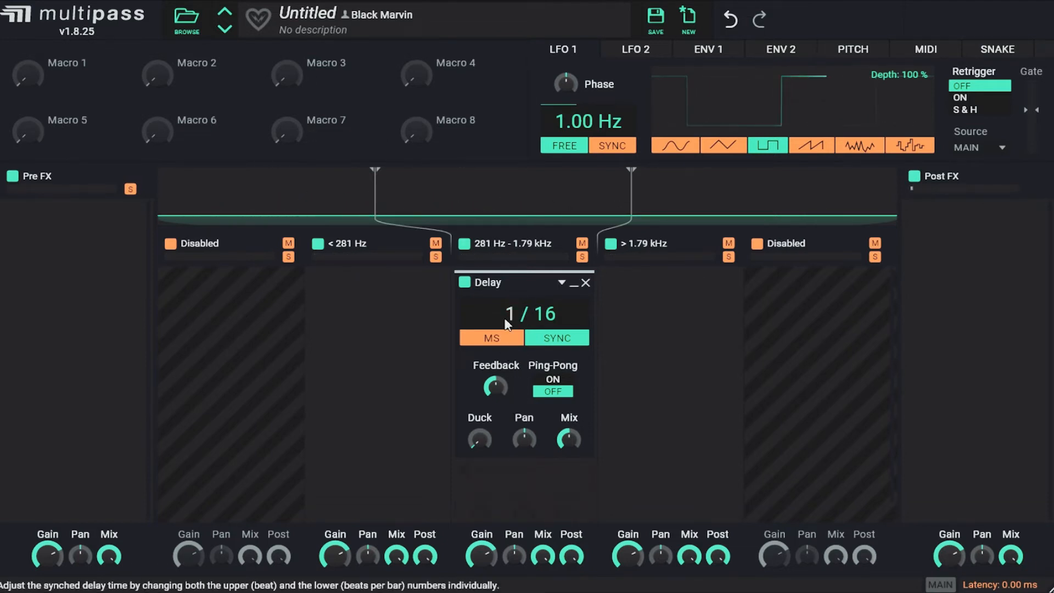
pyautogui.click(552, 378)
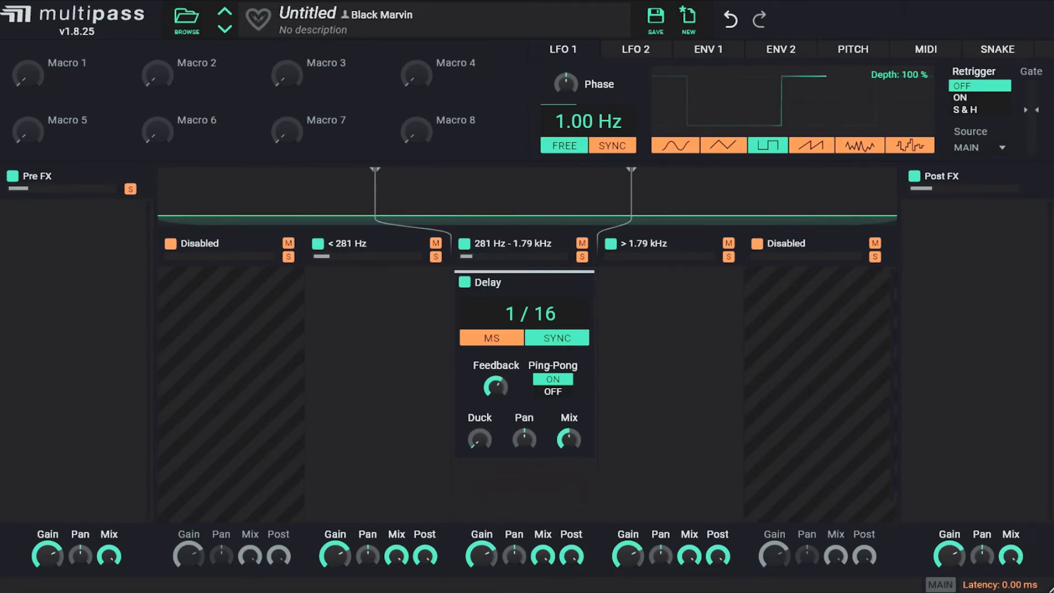
pyautogui.moveTo(504, 284); pyautogui.dragTo(637, 289)
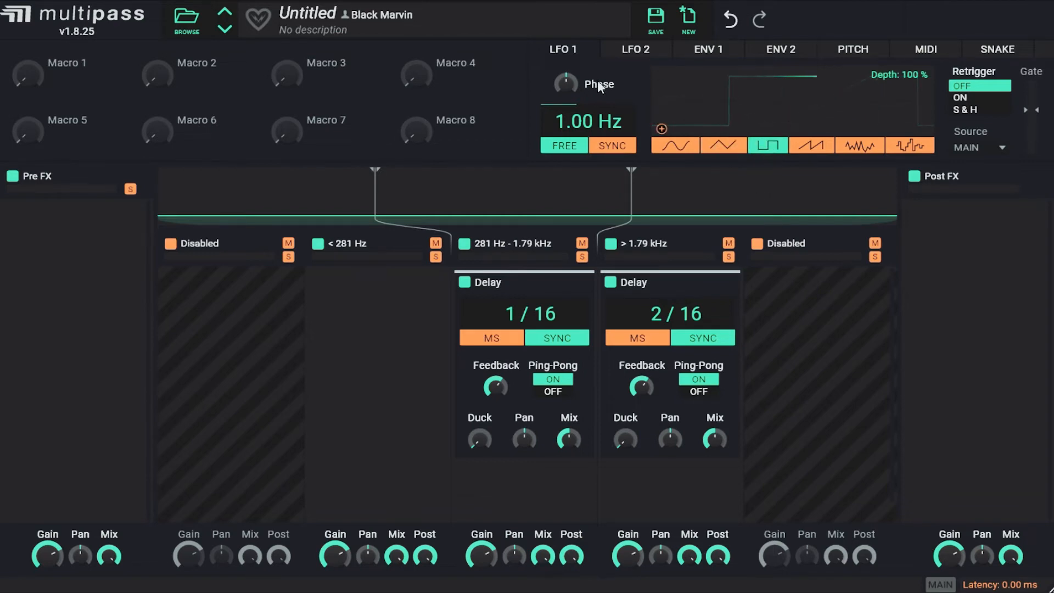
# - Compare LFO 1's two random waveforms, keep the smooth random one, and switch its rate to tempo sync
pyautogui.click(859, 147)
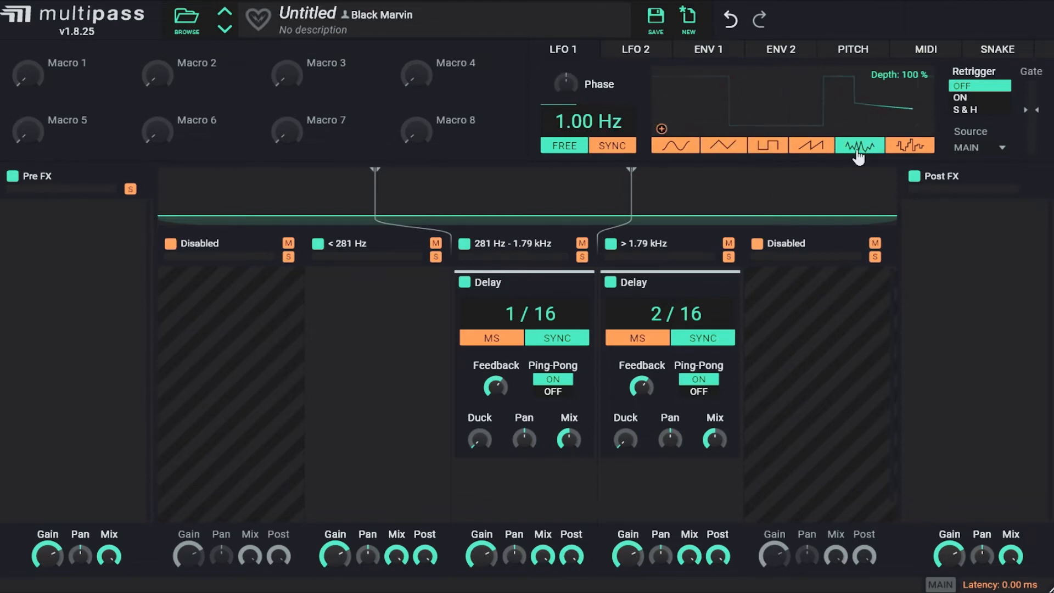
pyautogui.click(902, 148)
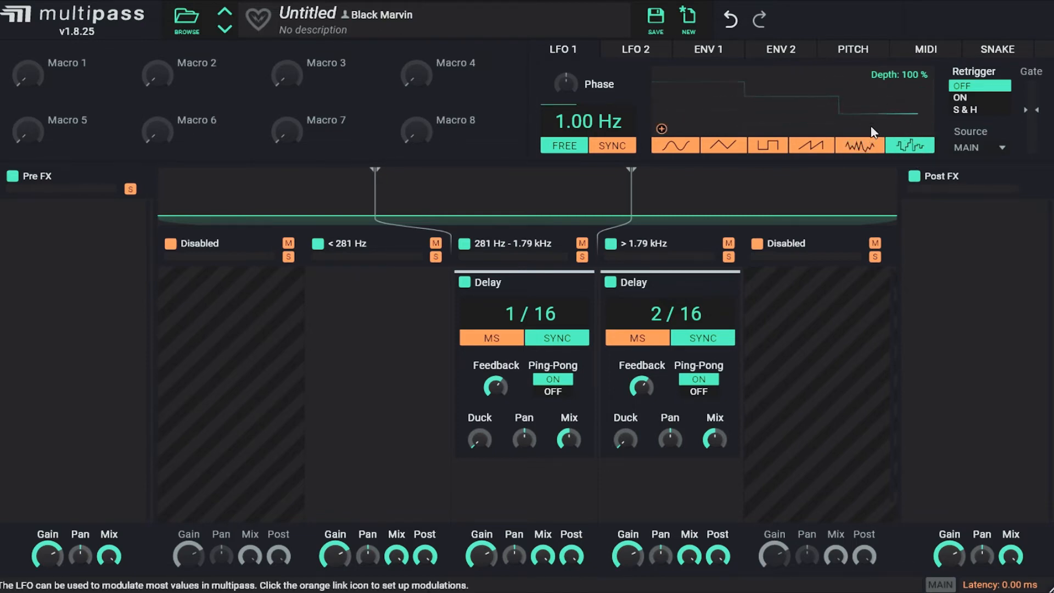
pyautogui.click(869, 146)
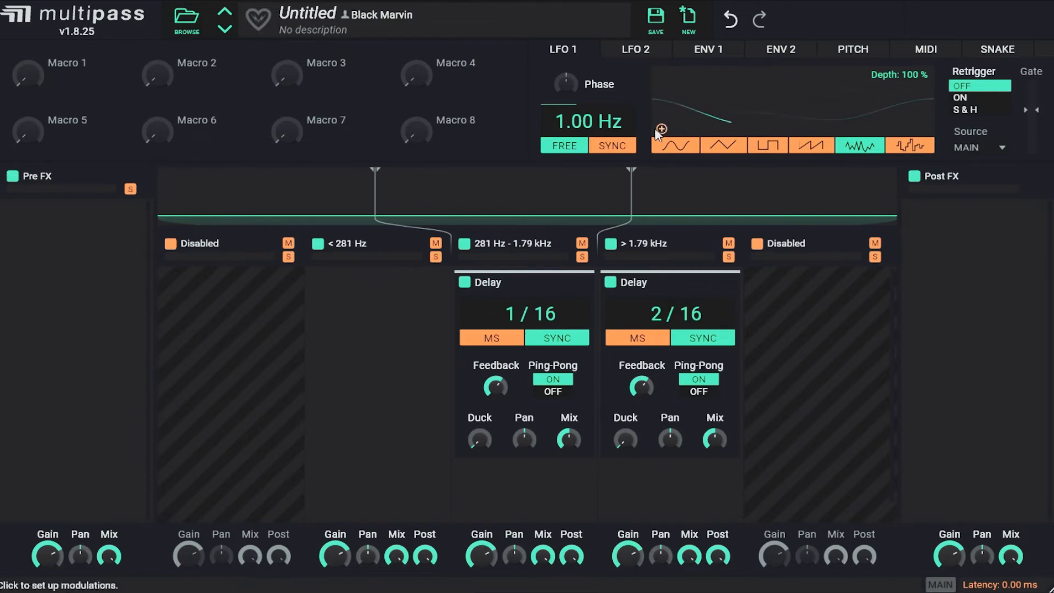
pyautogui.click(618, 147)
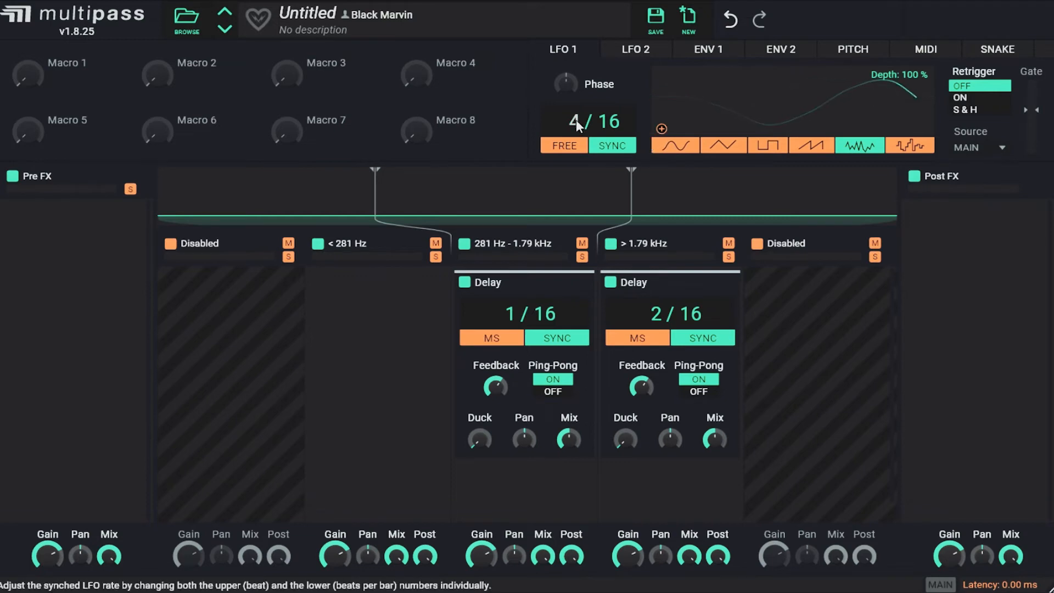
# - Modulate the Pan of both Delays with LFO 1 in opposite directions and set the LFO rate to 8/16
pyautogui.click(661, 128)
pyautogui.moveTo(525, 455); pyautogui.dragTo(526, 437)
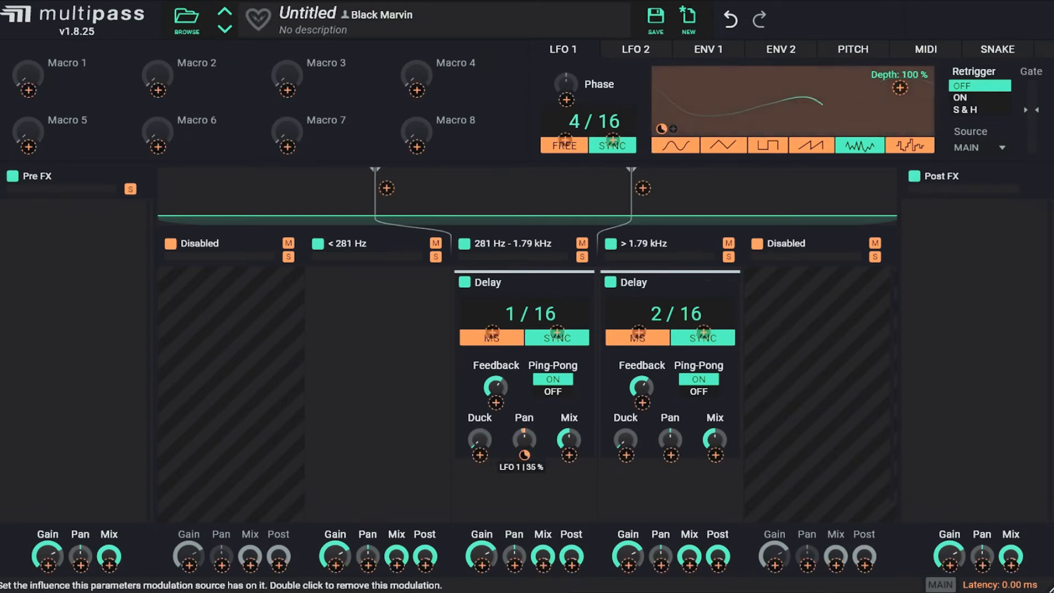
pyautogui.click(671, 454)
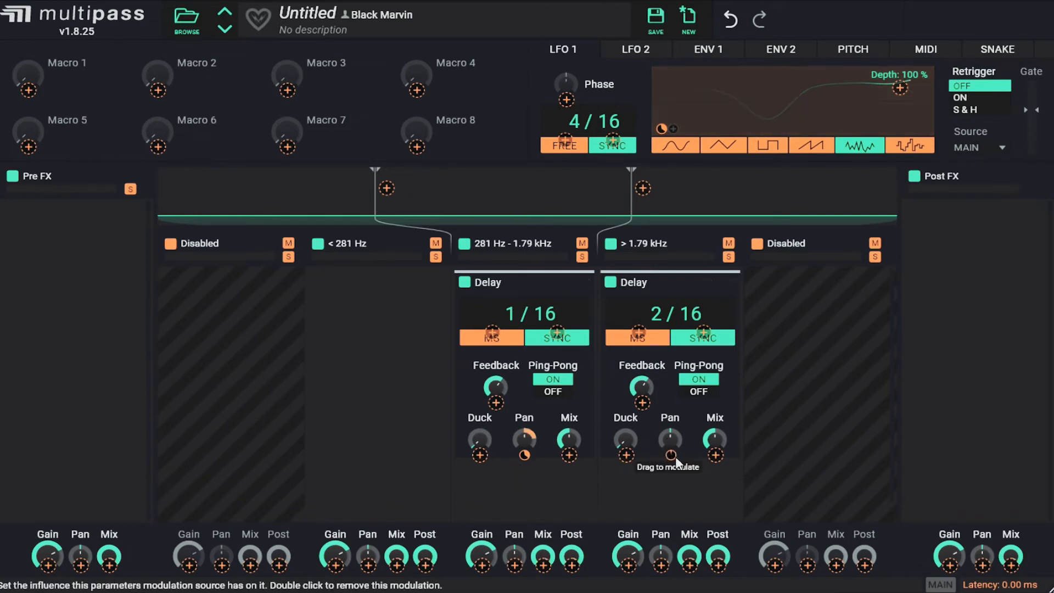
pyautogui.moveTo(671, 454); pyautogui.dragTo(670, 484)
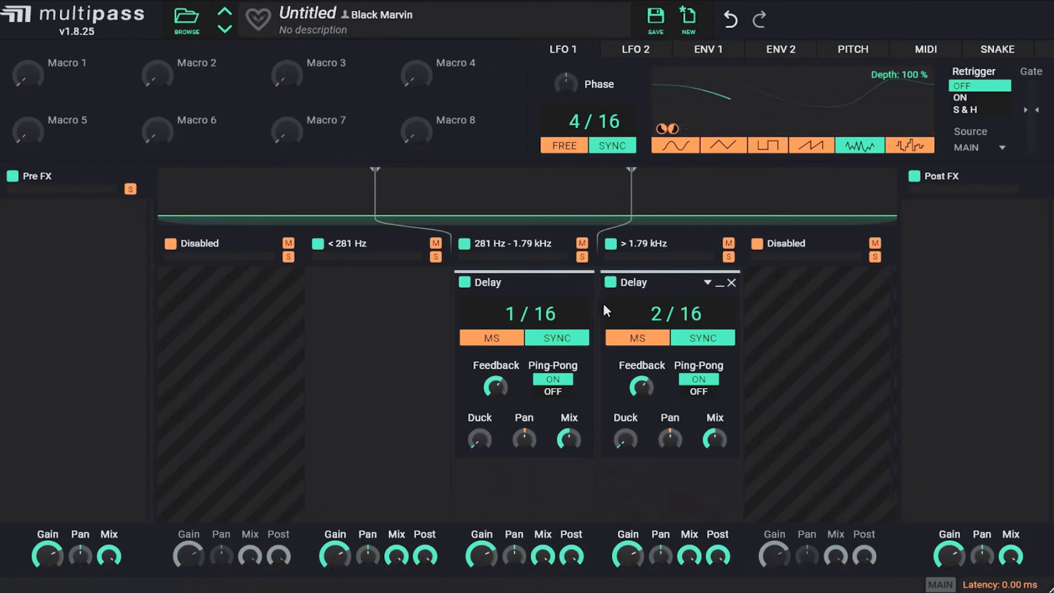
pyautogui.moveTo(578, 127); pyautogui.dragTo(578, 103)
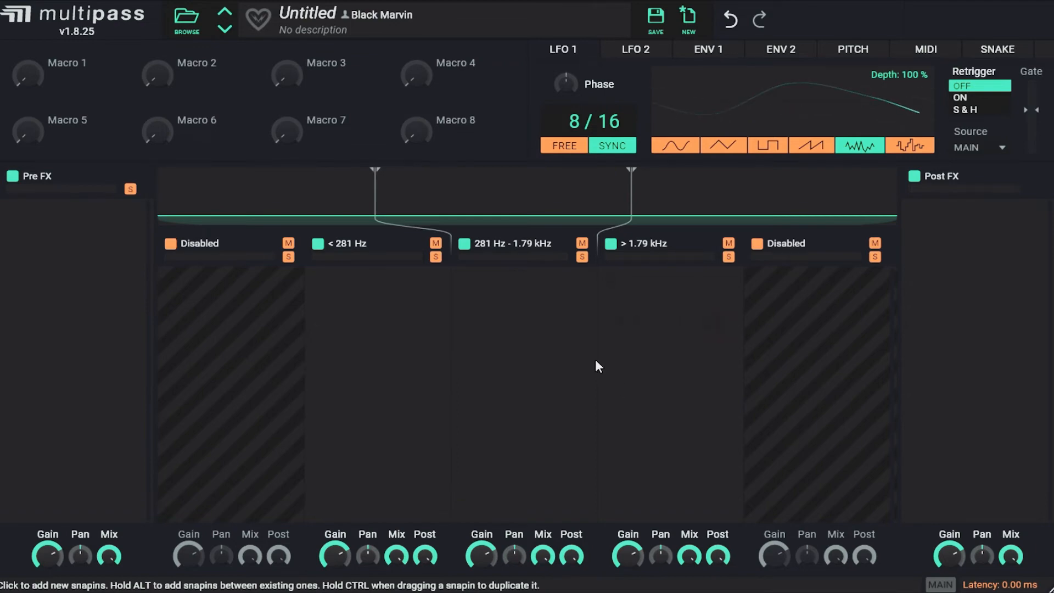
# - Add a Convolver to the 281 Hz - 1.79 kHz band and load the Dissolved preset from the Eternia Delay Tricks folder
pyautogui.click(549, 303)
pyautogui.click(619, 453)
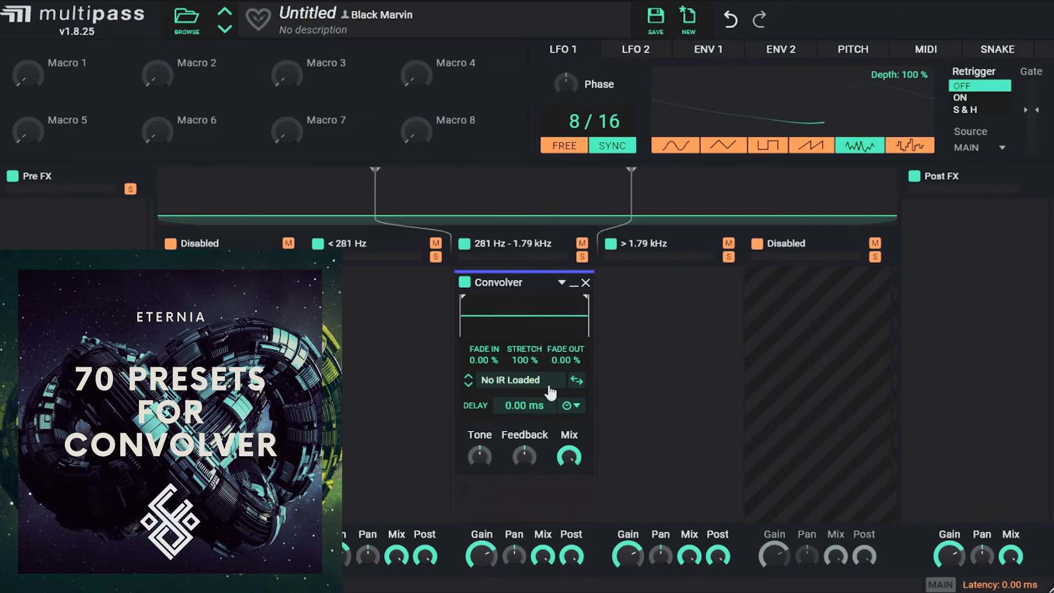
pyautogui.click(563, 284)
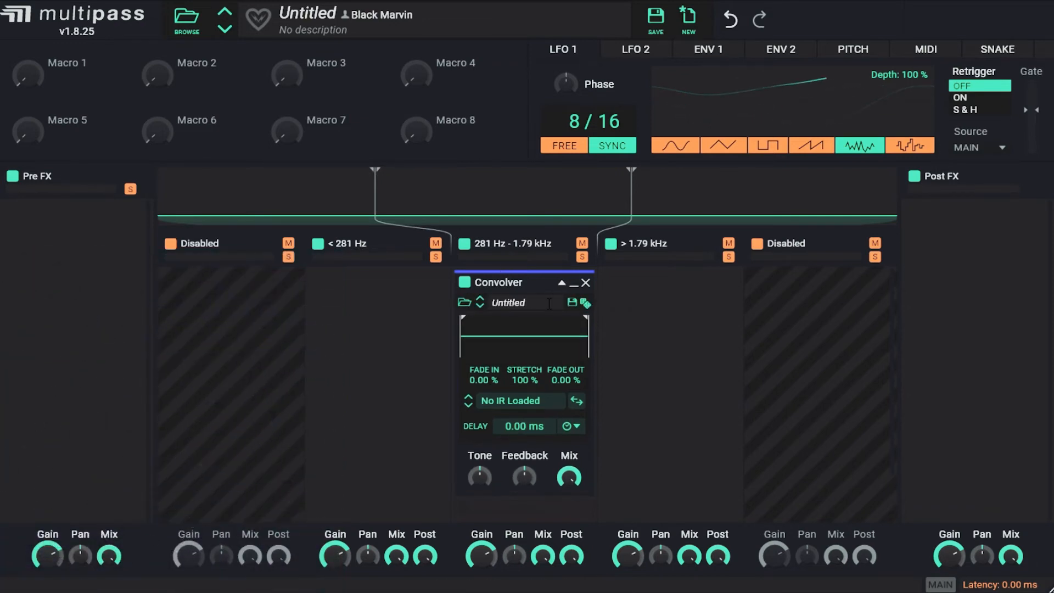
pyautogui.click(465, 301)
pyautogui.click(512, 360)
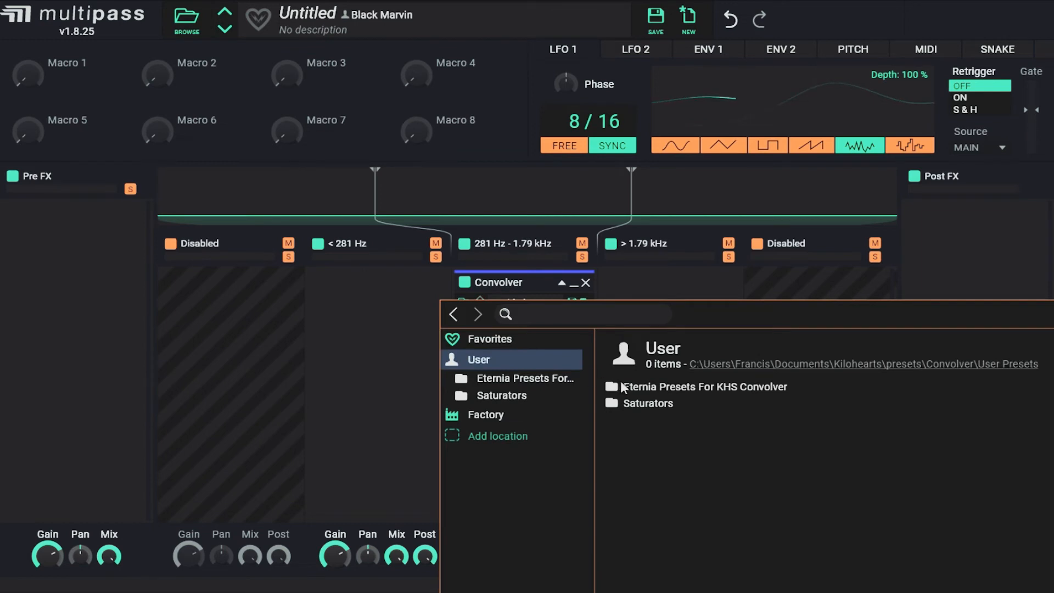
pyautogui.doubleClick(641, 386)
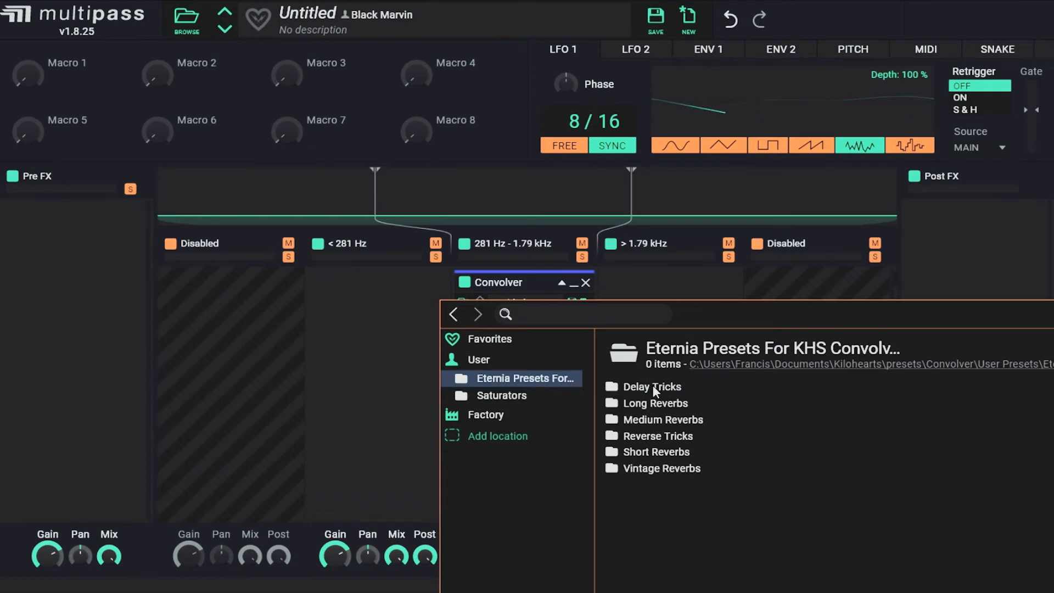
pyautogui.doubleClick(653, 386)
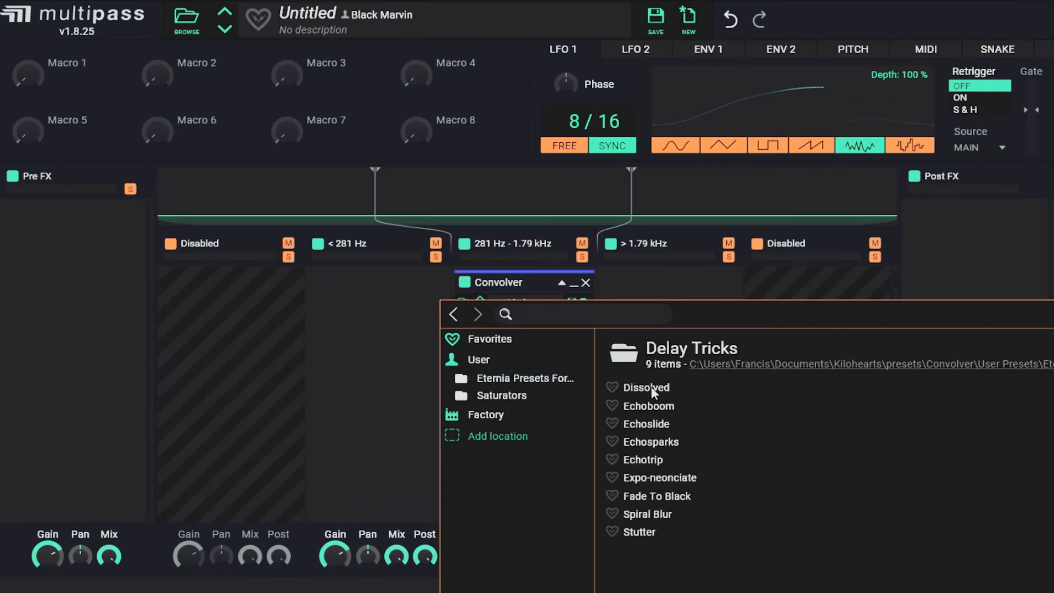
pyautogui.doubleClick(651, 387)
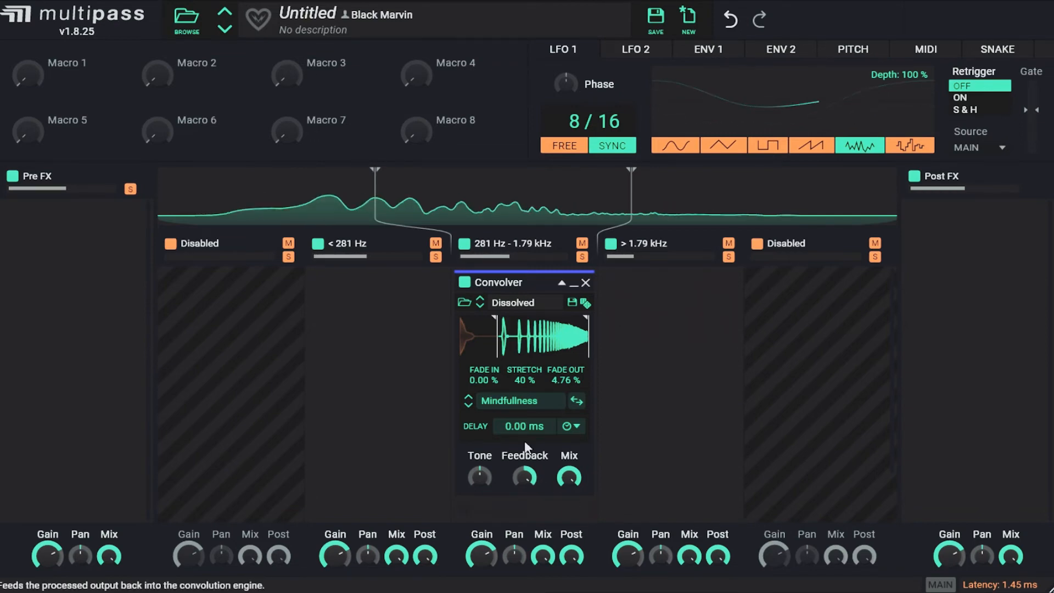
# - Advance the Convolver through Echoboom to the Echoslide preset and lower its Tone slightly
pyautogui.click(480, 305)
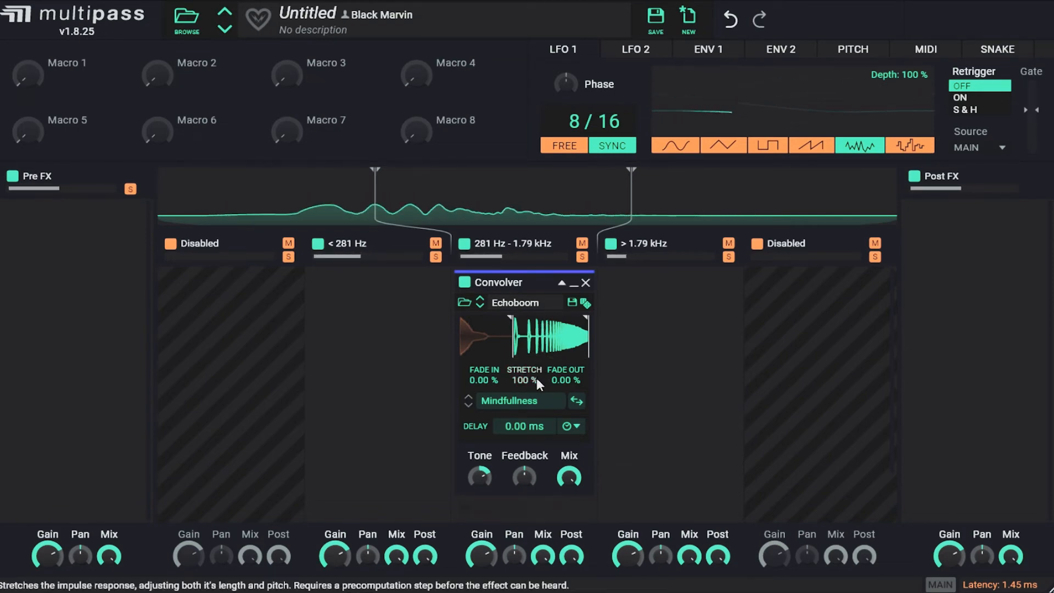
pyautogui.click(480, 306)
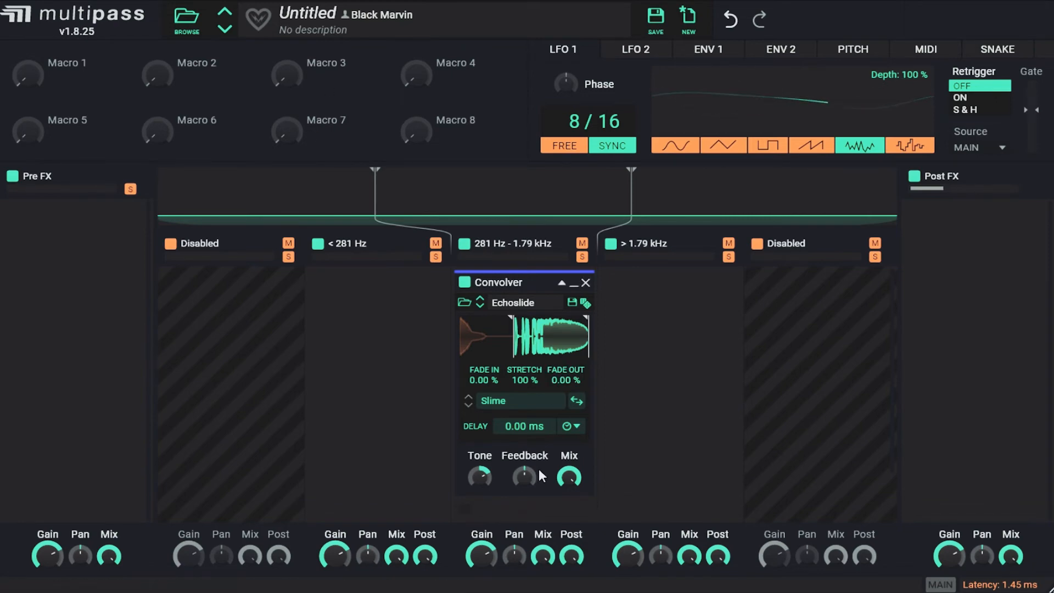
pyautogui.moveTo(484, 481); pyautogui.dragTo(484, 498)
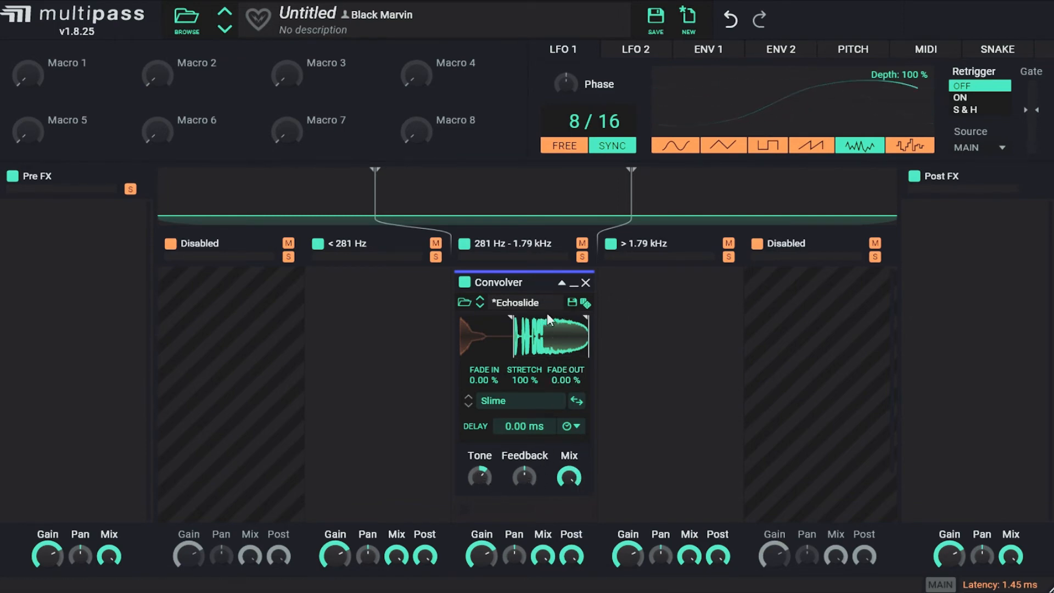
# - Duplicate the Convolver to the band above 1.79 kHz and set the copy's Stretch to 82 %
pyautogui.moveTo(505, 281); pyautogui.dragTo(640, 284)
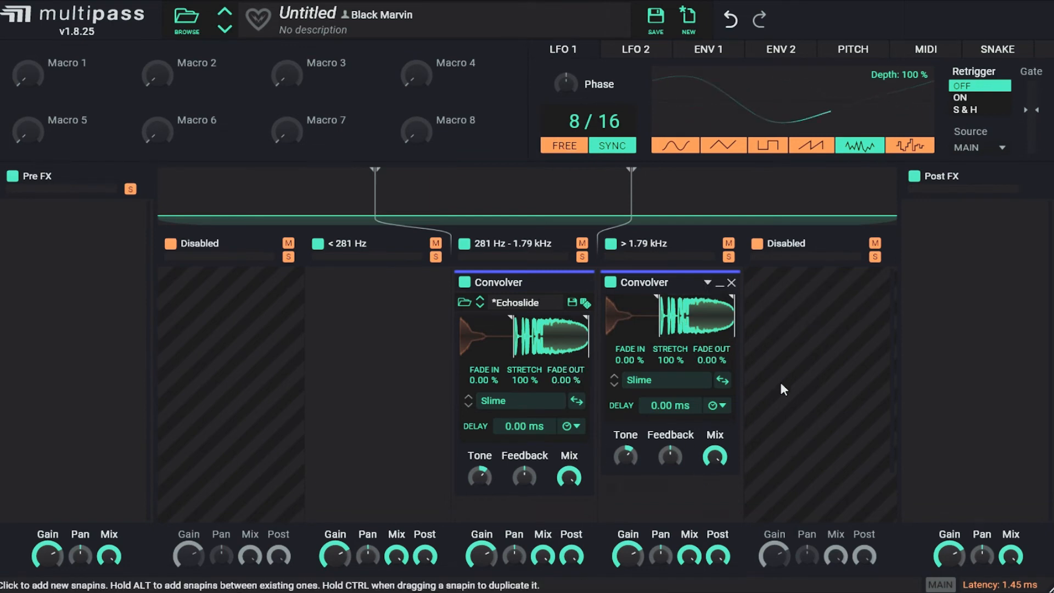
pyautogui.moveTo(670, 359); pyautogui.dragTo(670, 375)
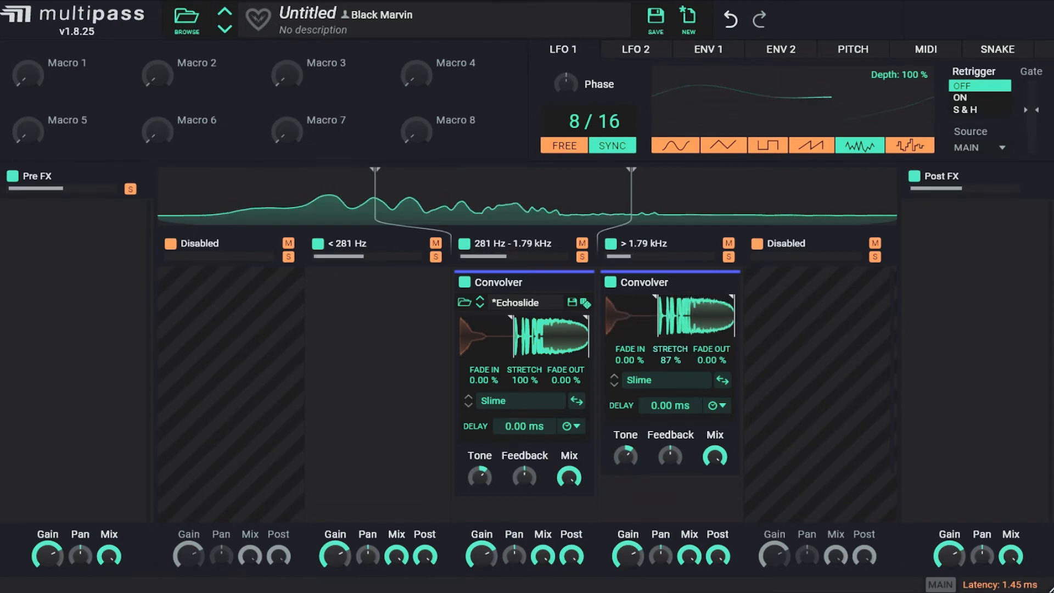
pyautogui.moveTo(670, 360); pyautogui.dragTo(670, 366)
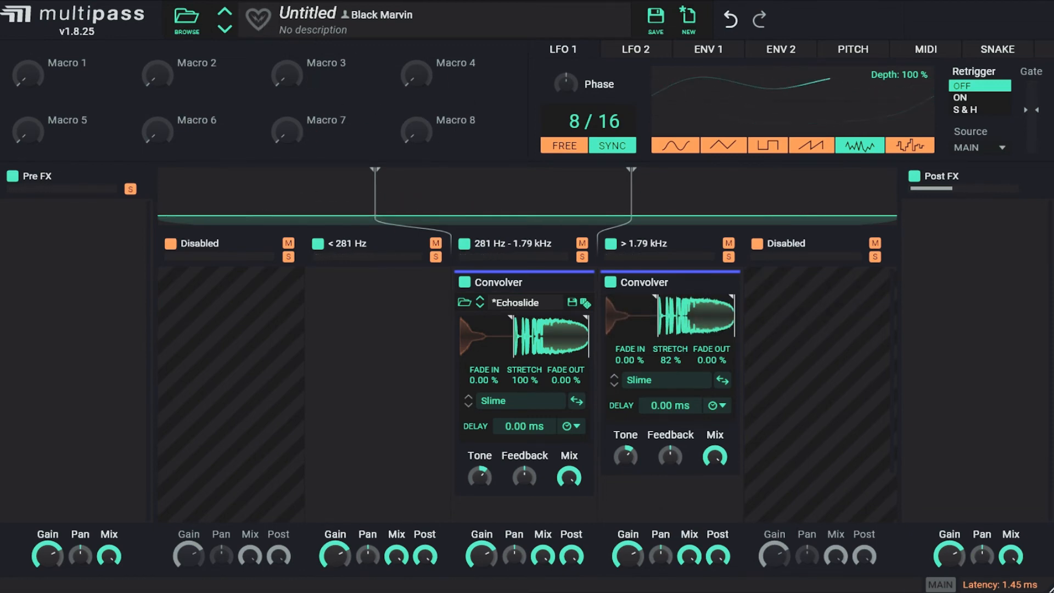
# - Set the Fade Out to 100 % on the middle band's Convolver and 99.8 % on the high band's
pyautogui.moveTo(565, 374); pyautogui.dragTo(565, 330)
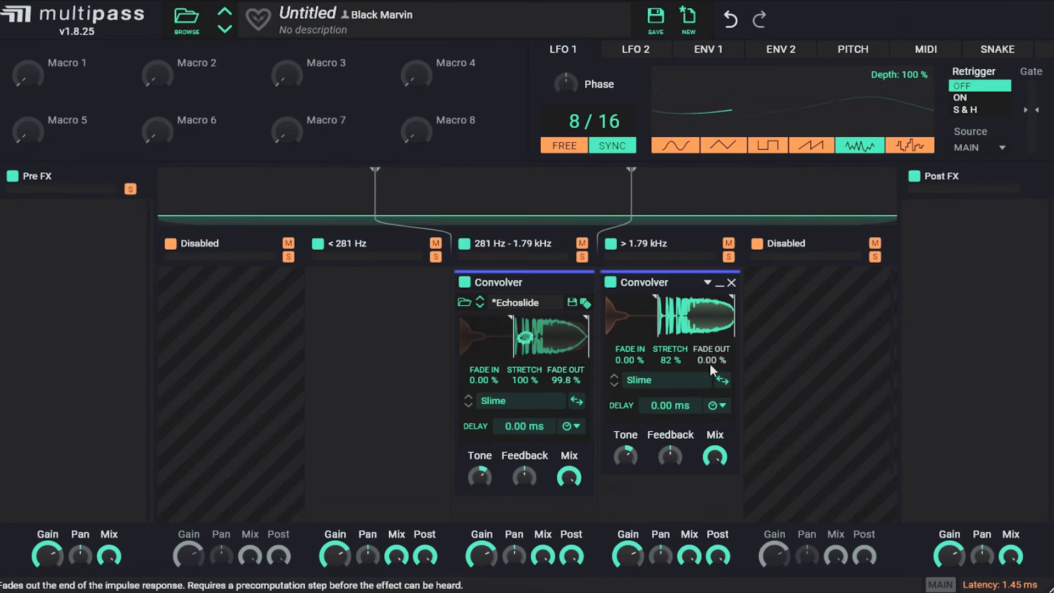
pyautogui.moveTo(709, 363); pyautogui.dragTo(709, 320)
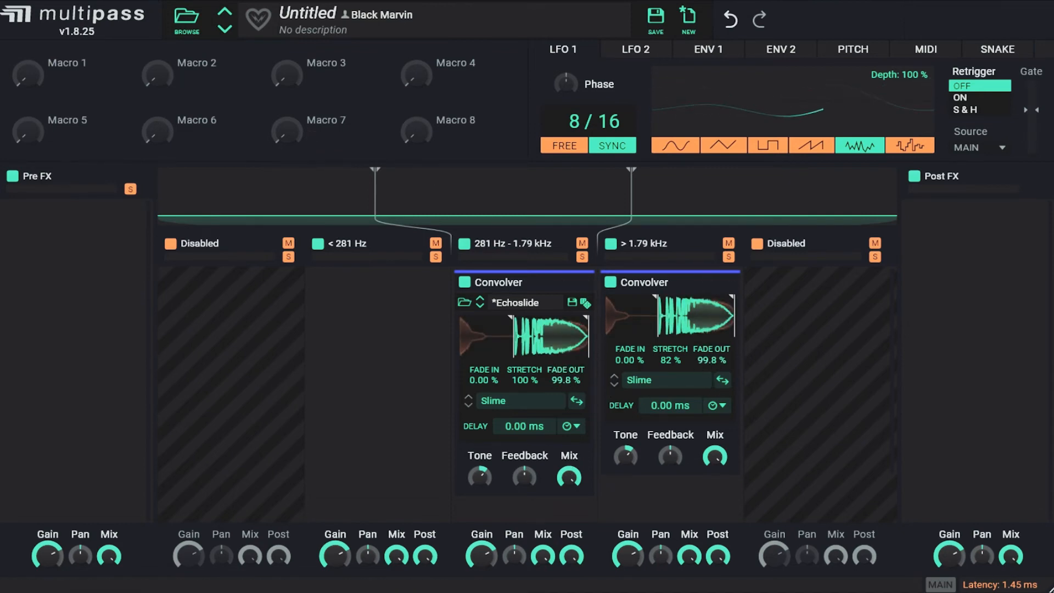
pyautogui.moveTo(571, 379); pyautogui.dragTo(570, 351)
# - Set both Convolvers' Mix to 0 % and modulate each Mix with the square-wave LFO 1 at 100 %
pyautogui.moveTo(570, 477); pyautogui.dragTo(570, 535)
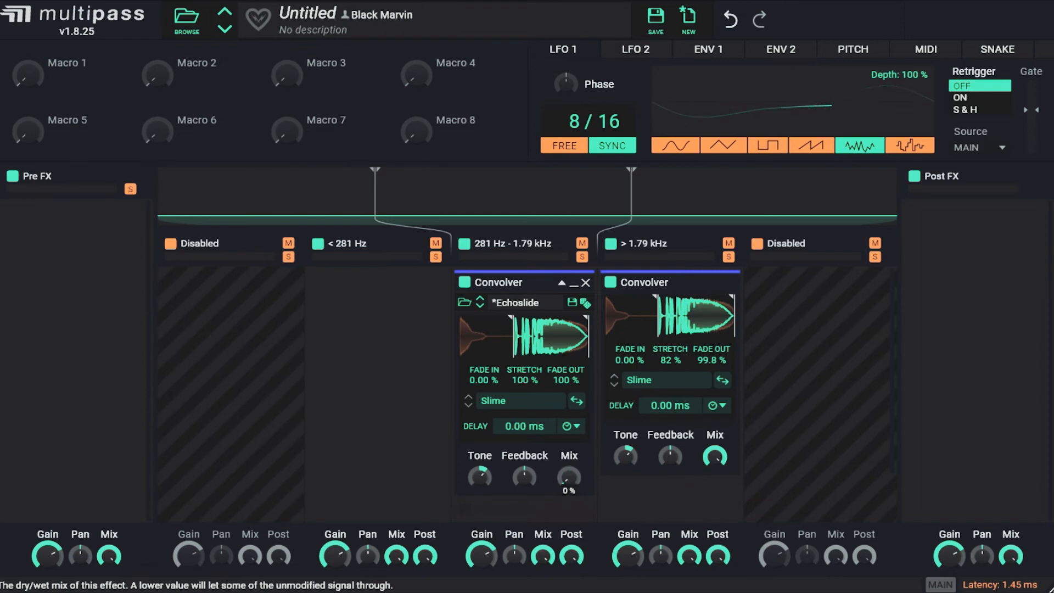
pyautogui.moveTo(715, 460); pyautogui.dragTo(715, 521)
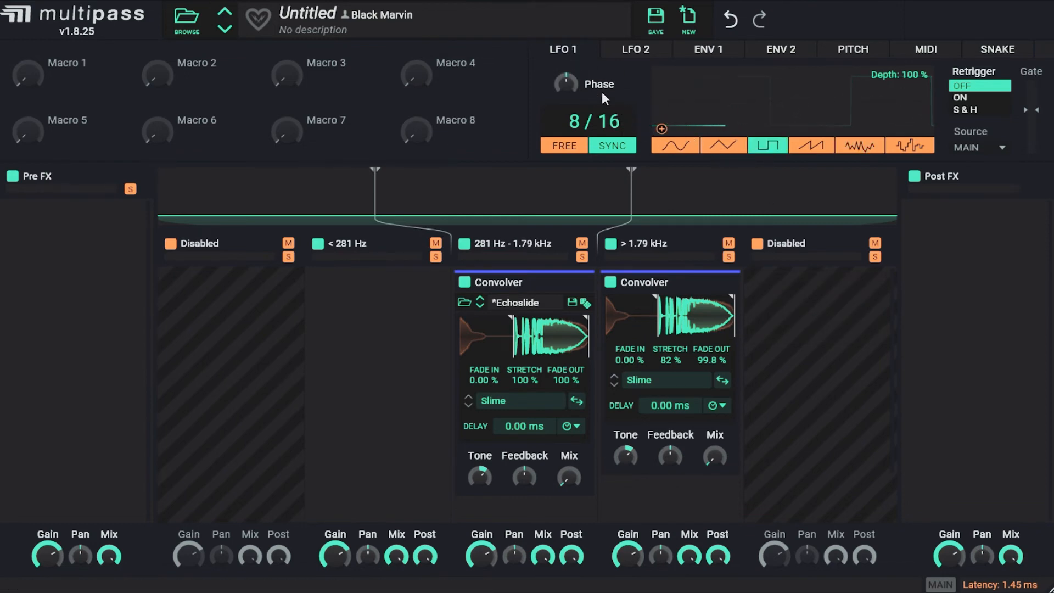
pyautogui.click(661, 129)
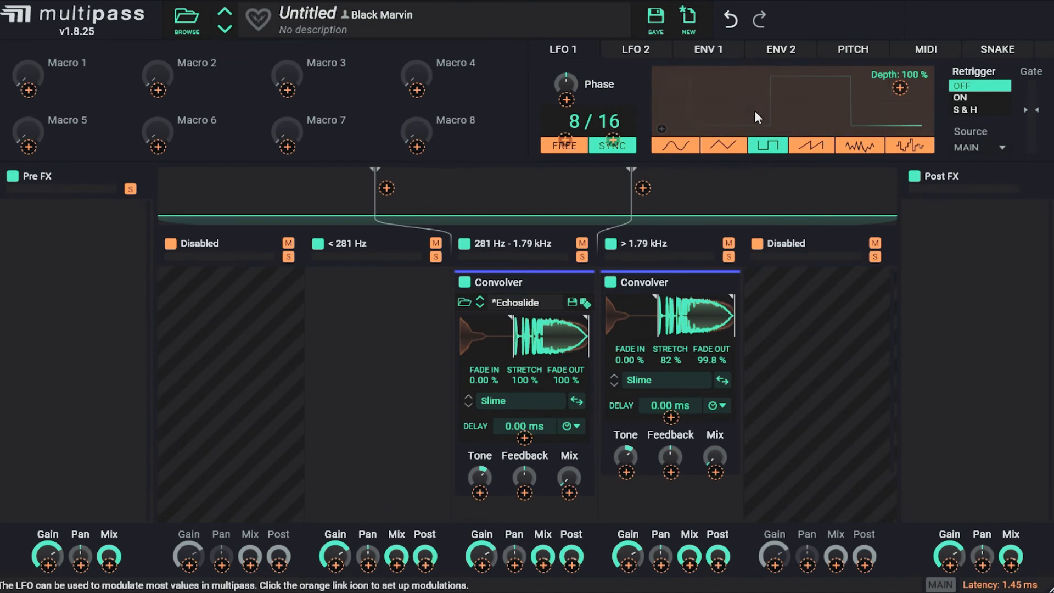
pyautogui.moveTo(569, 492); pyautogui.dragTo(569, 492)
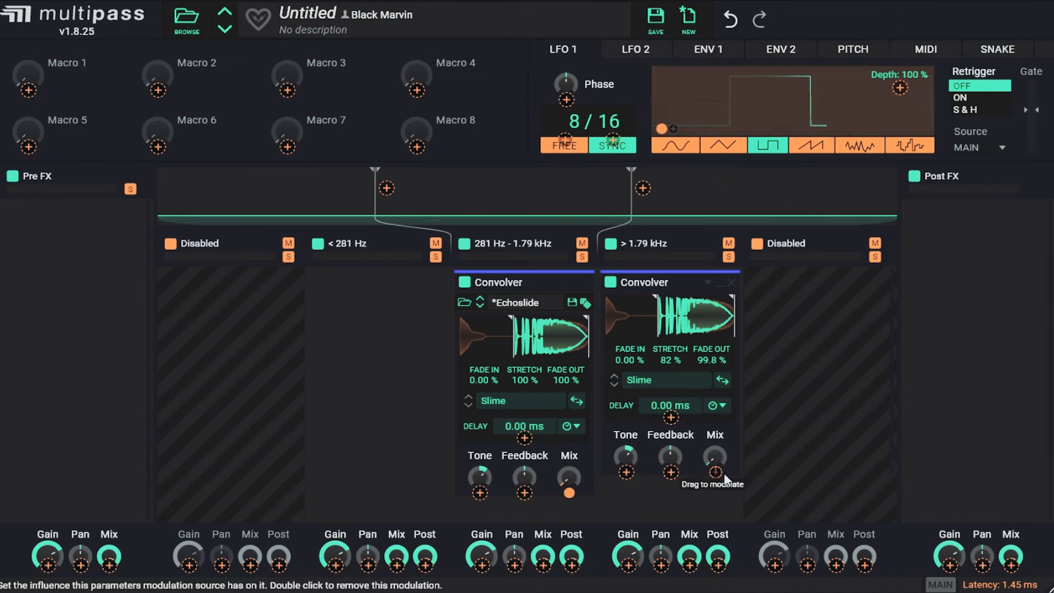
pyautogui.moveTo(716, 473); pyautogui.dragTo(716, 473)
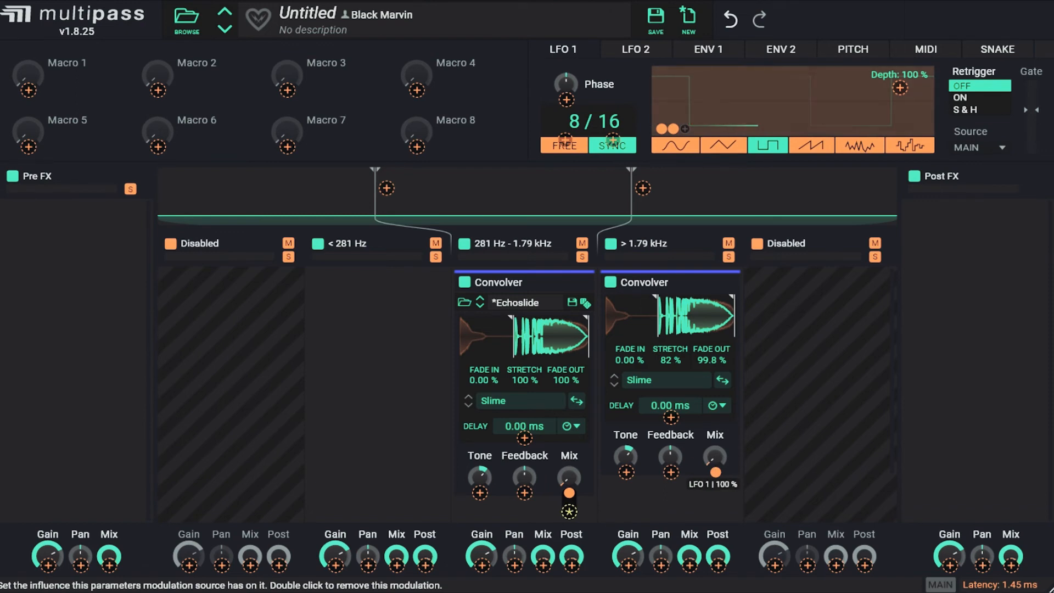
# - Set LFO 1's synced rate to 3/16 and change its shape to a sine wave
pyautogui.click(613, 91)
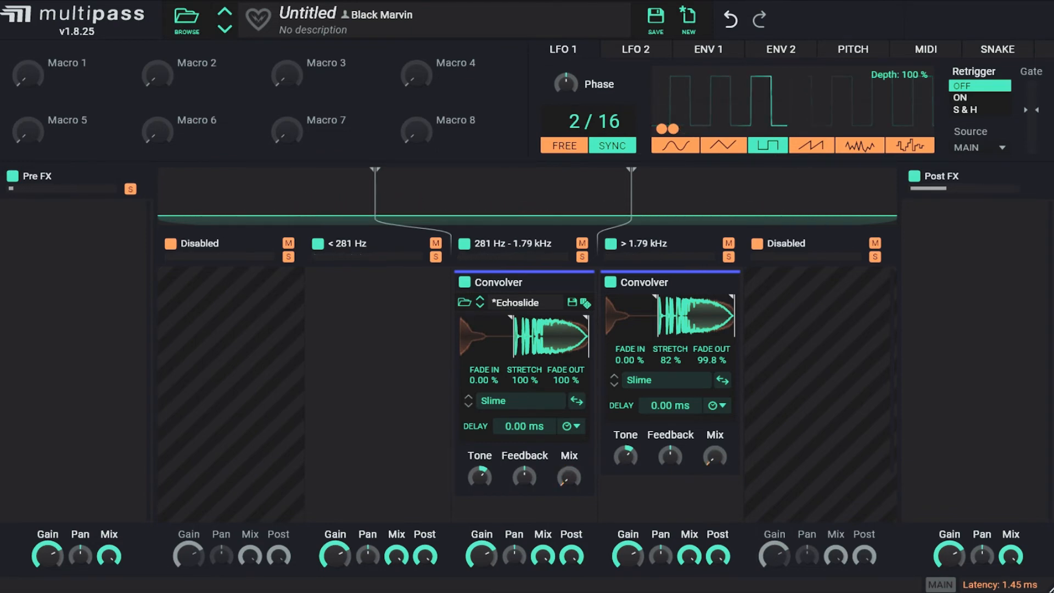
pyautogui.moveTo(573, 126); pyautogui.dragTo(573, 133)
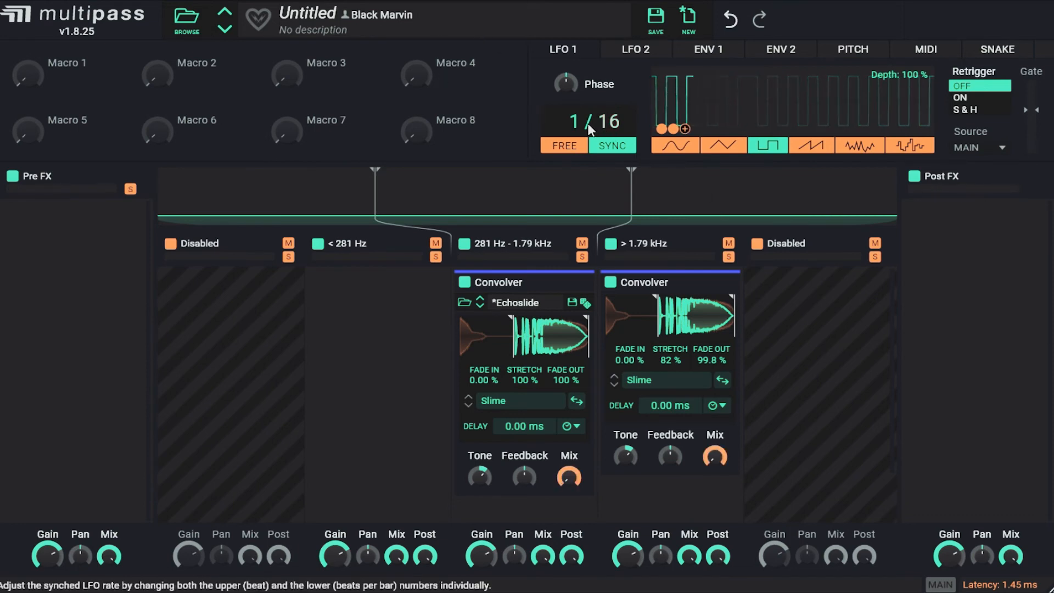
pyautogui.moveTo(575, 123); pyautogui.dragTo(574, 106)
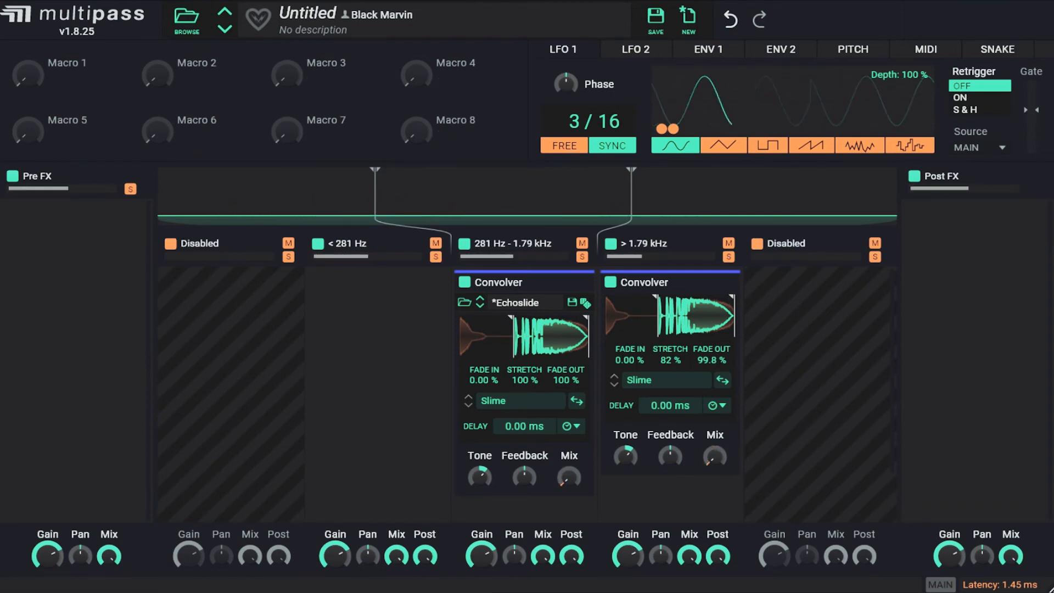
# - Add a Delay below the Convolver in the band above 1.79 kHz and switch its time to tempo sync
pyautogui.scroll(-2, 706, 271)
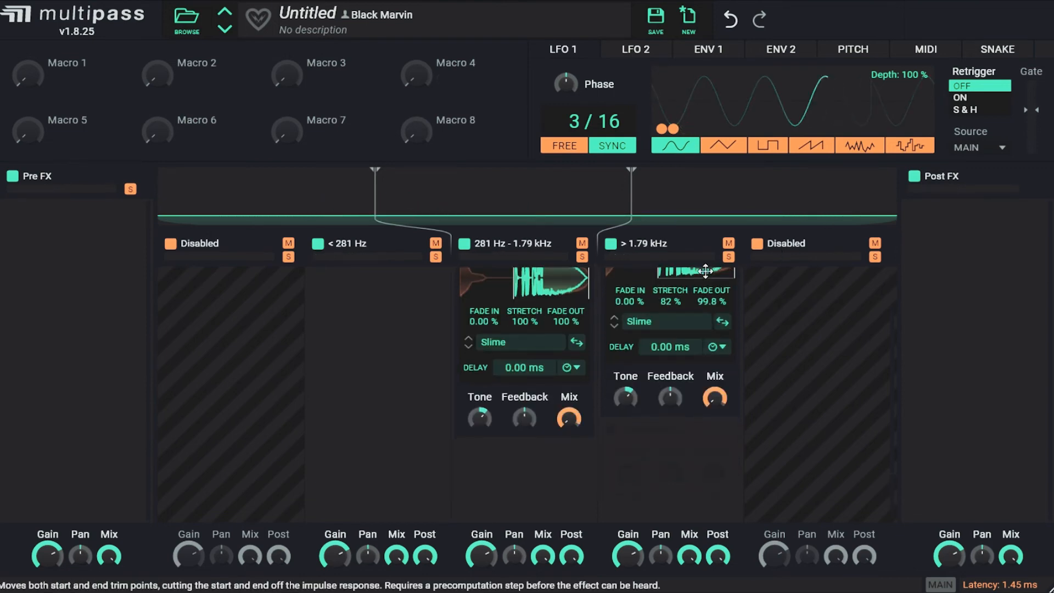
pyautogui.scroll(1, 713, 433)
pyautogui.scroll(2, 730, 401)
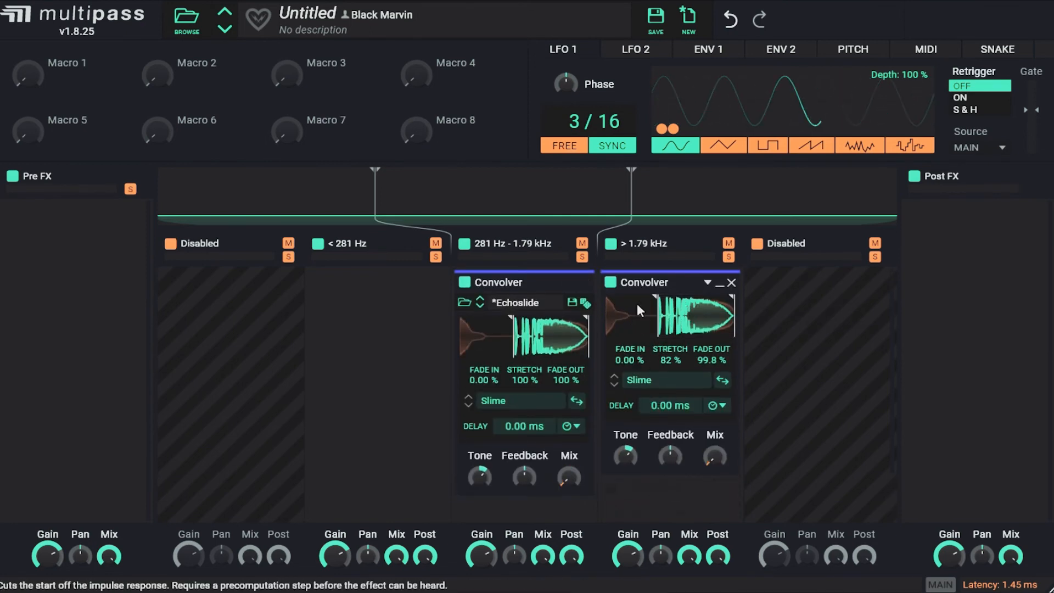
pyautogui.scroll(-2, 675, 350)
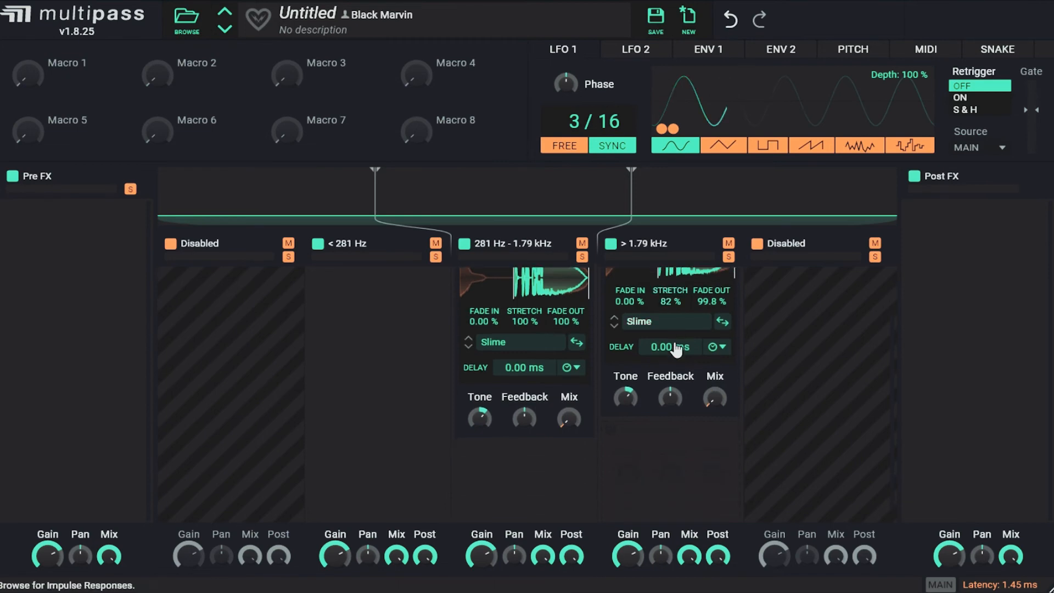
pyautogui.click(682, 442)
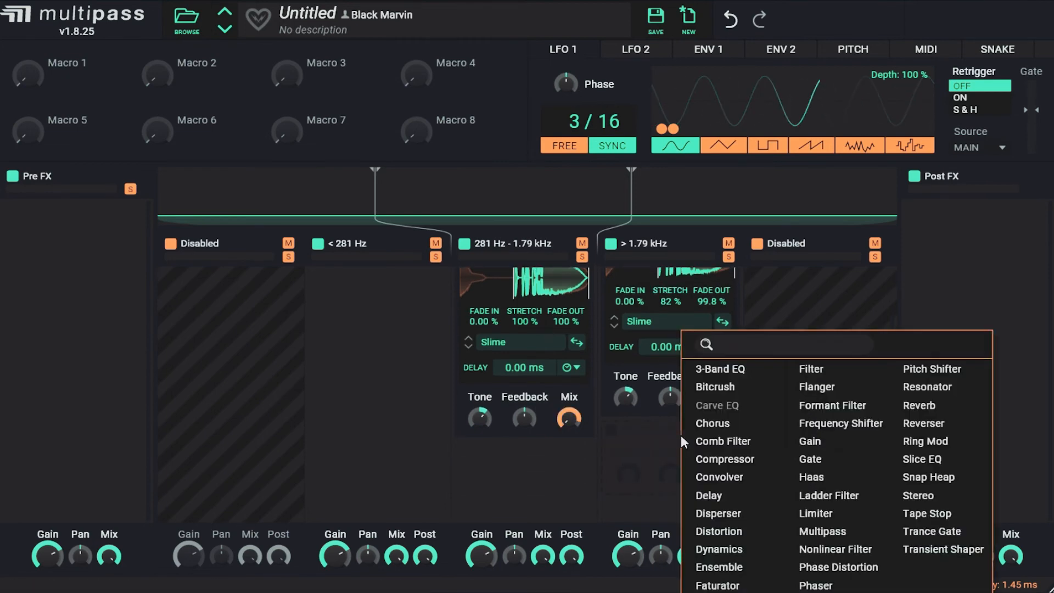
pyautogui.click(737, 497)
pyautogui.scroll(-4, 692, 385)
pyautogui.click(703, 356)
pyautogui.scroll(5, 714, 351)
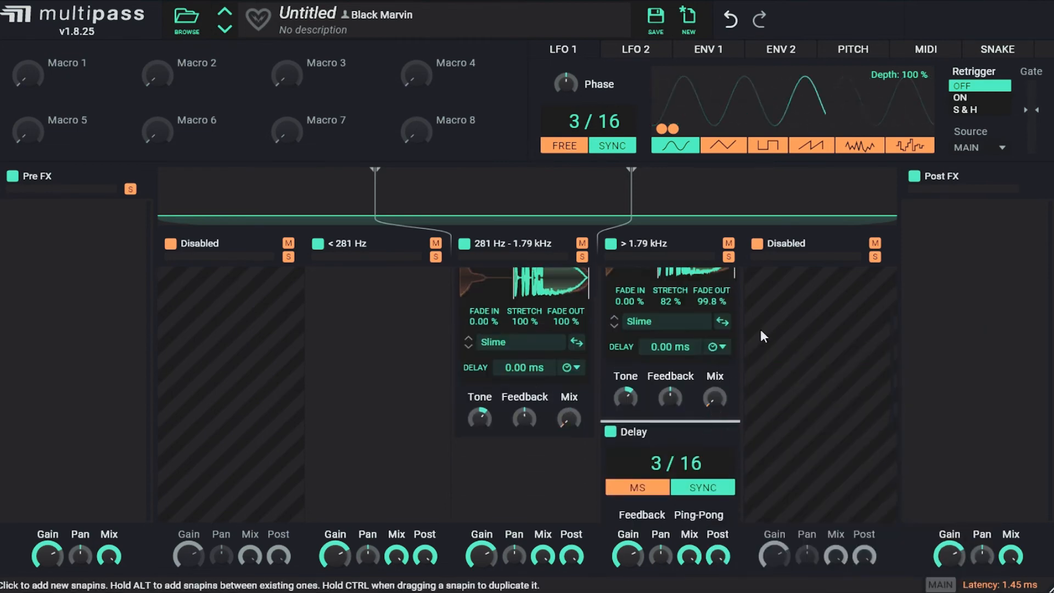
# - Set the high band's Delay time to 2/16 and turn its Ping-Pong on
pyautogui.scroll(-2, 818, 384)
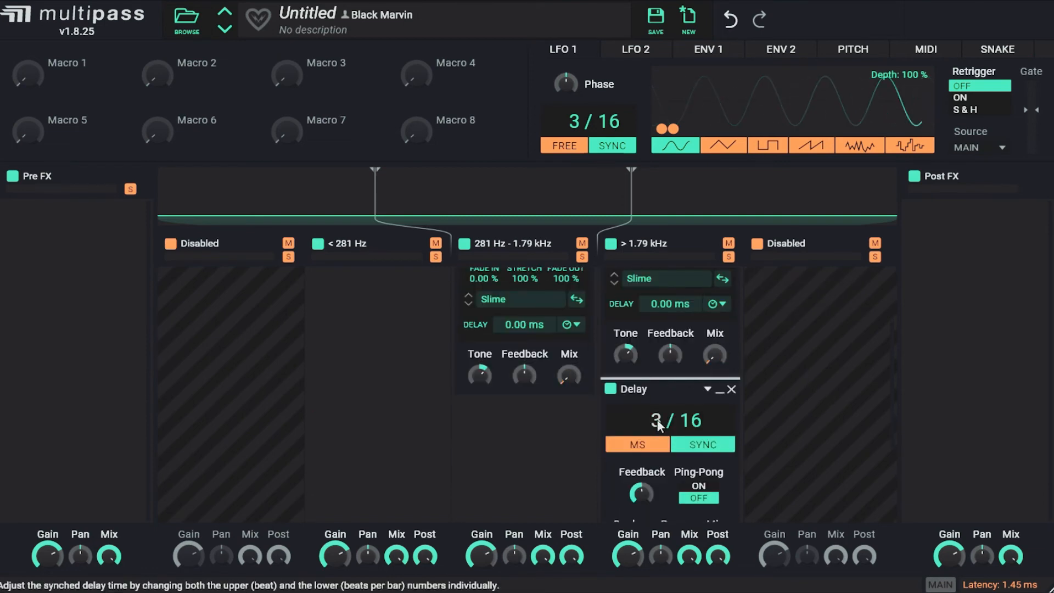
pyautogui.moveTo(657, 423); pyautogui.dragTo(657, 417)
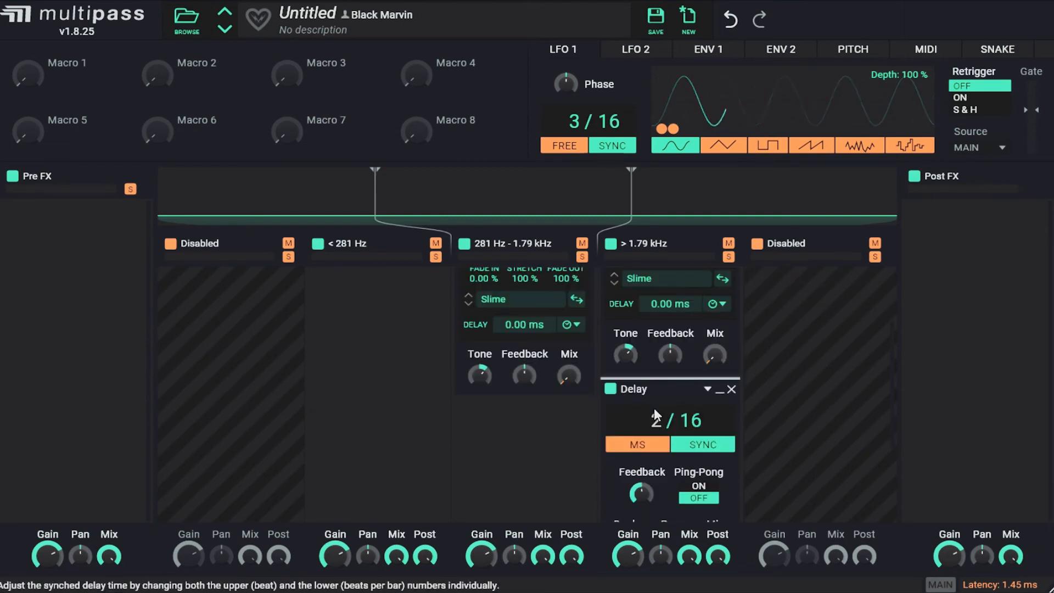
pyautogui.scroll(-3, 670, 373)
pyautogui.scroll(2, 683, 357)
pyautogui.click(700, 452)
# - Duplicate the Delay to the 281 Hz - 1.79 kHz band and set the copy's time to 1/16
pyautogui.moveTo(631, 347); pyautogui.dragTo(510, 409)
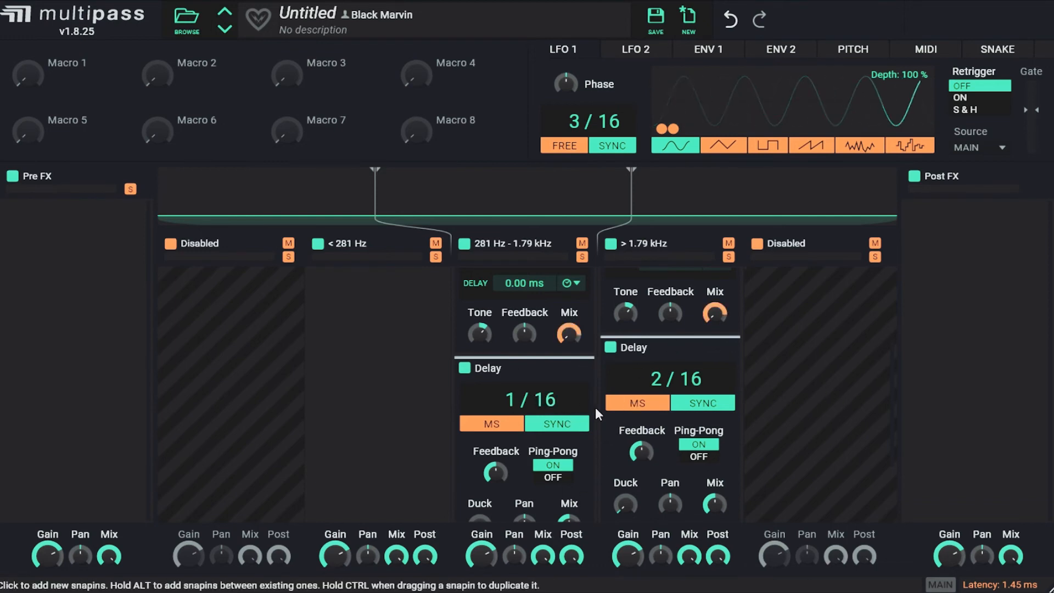
pyautogui.scroll(3, 595, 407)
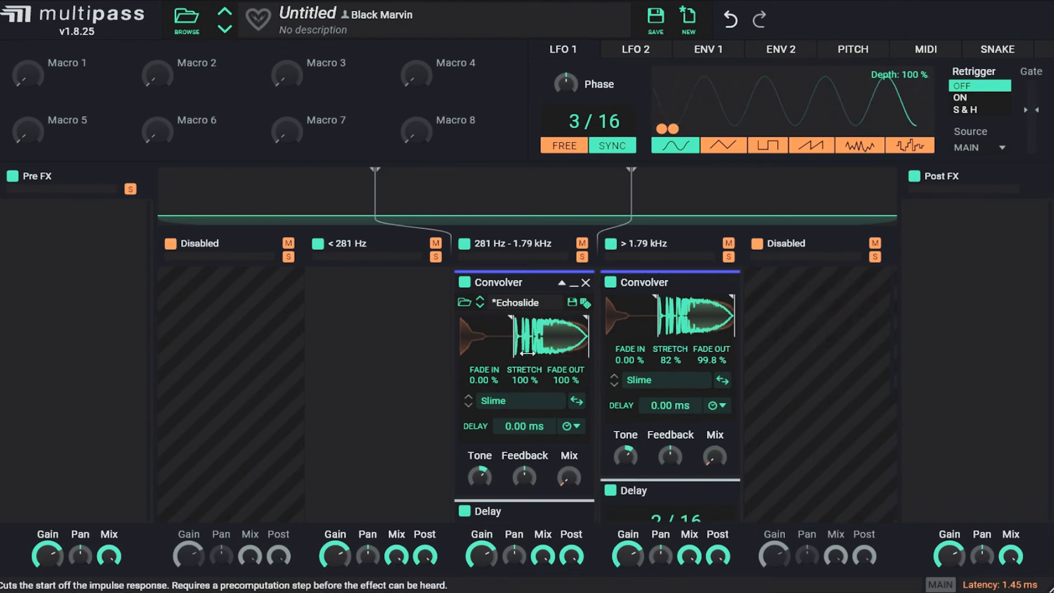
pyautogui.scroll(-3, 566, 379)
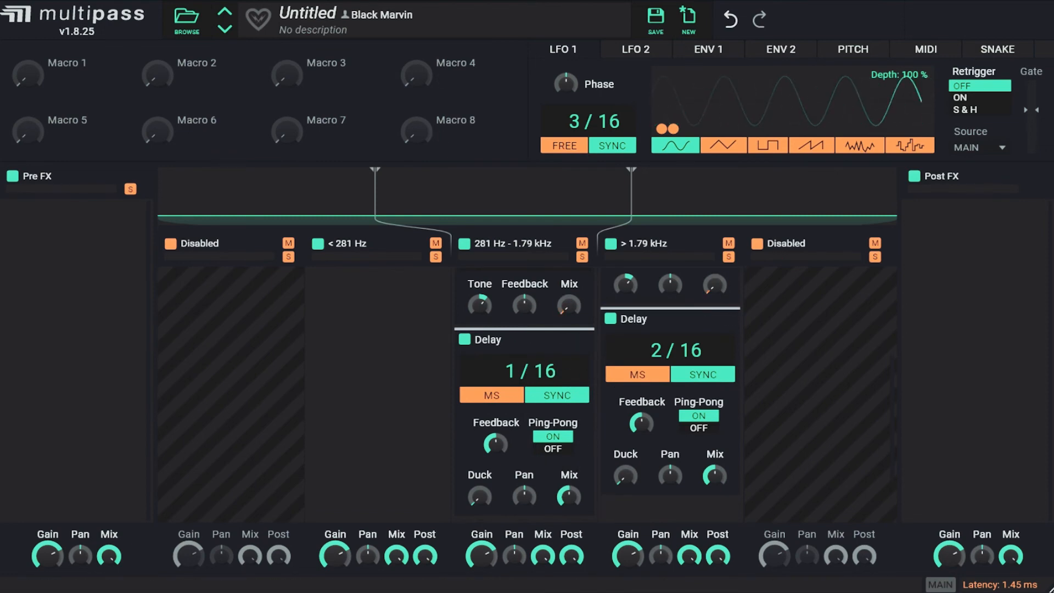
# - Sync LFO 2 to the tempo at 4/16 and give it the smooth random shape
pyautogui.click(639, 52)
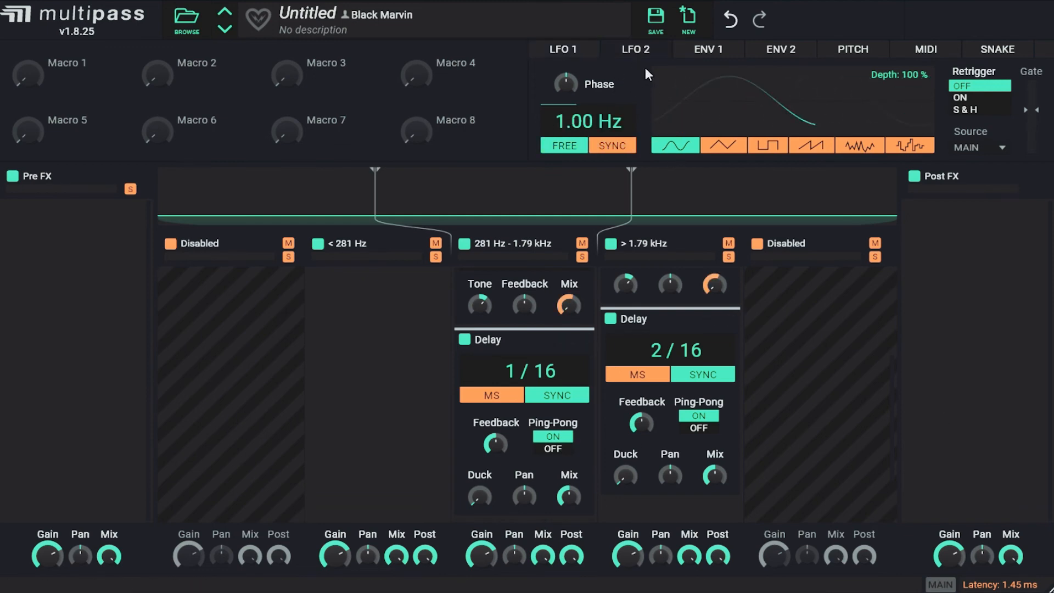
pyautogui.click(632, 146)
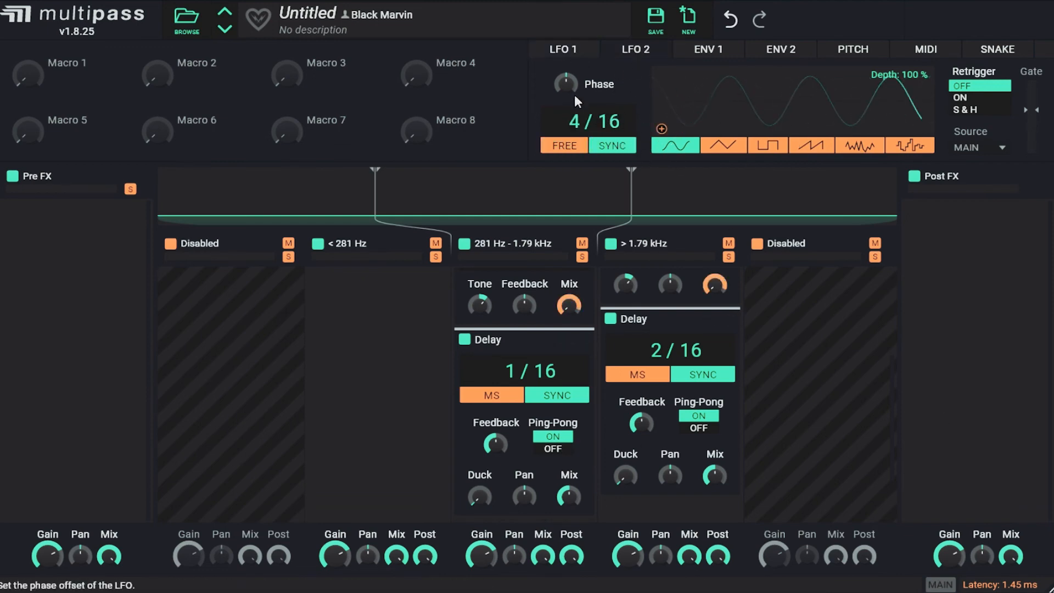
pyautogui.click(857, 149)
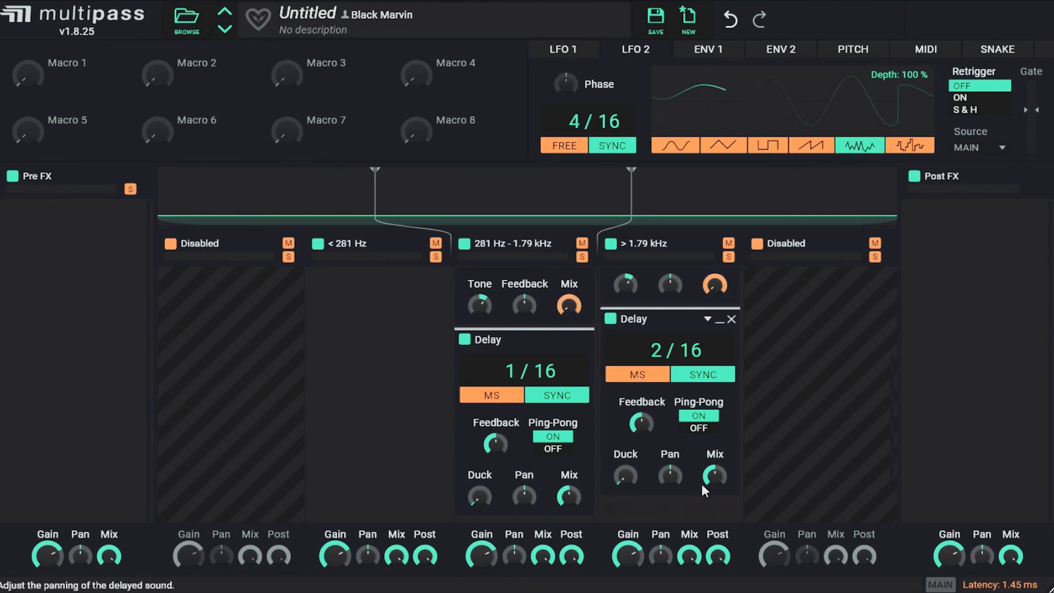
# - Modulate the Pan of both Delays with LFO 2, in opposite directions on the middle and high bands
pyautogui.click(661, 93)
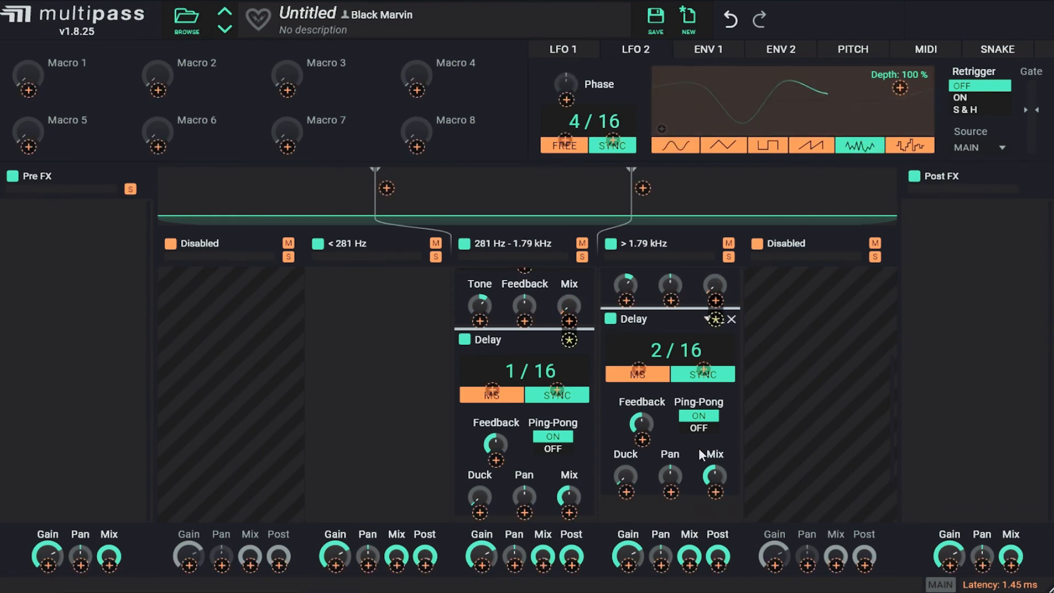
pyautogui.moveTo(671, 492); pyautogui.dragTo(671, 442)
pyautogui.moveTo(524, 512)
pyautogui.mouseDown()
pyautogui.moveTo(524, 469)
pyautogui.moveTo(536, 457)
pyautogui.mouseUp()
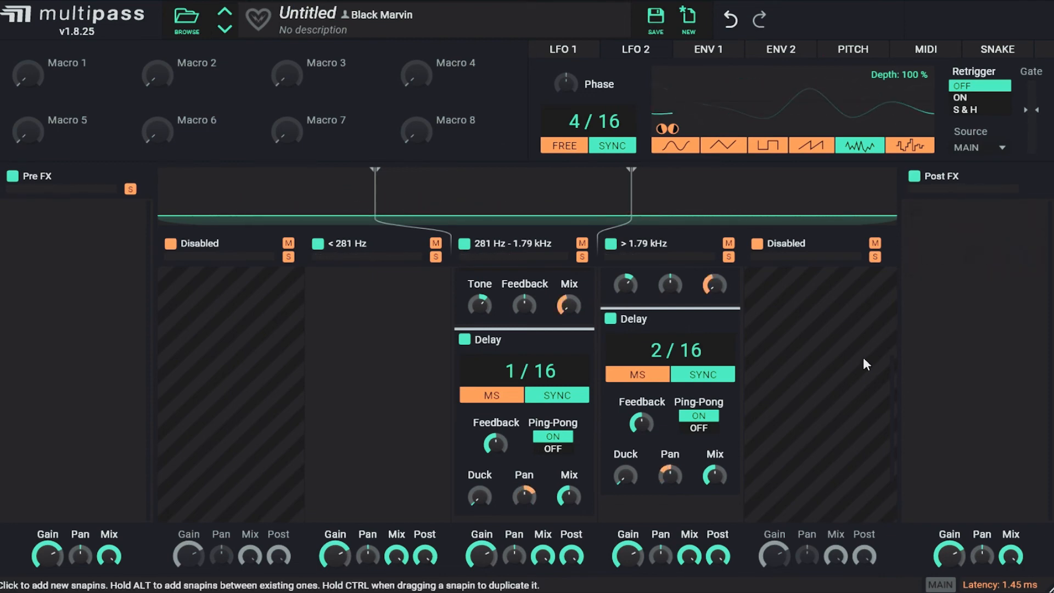
pyautogui.scroll(3, 859, 357)
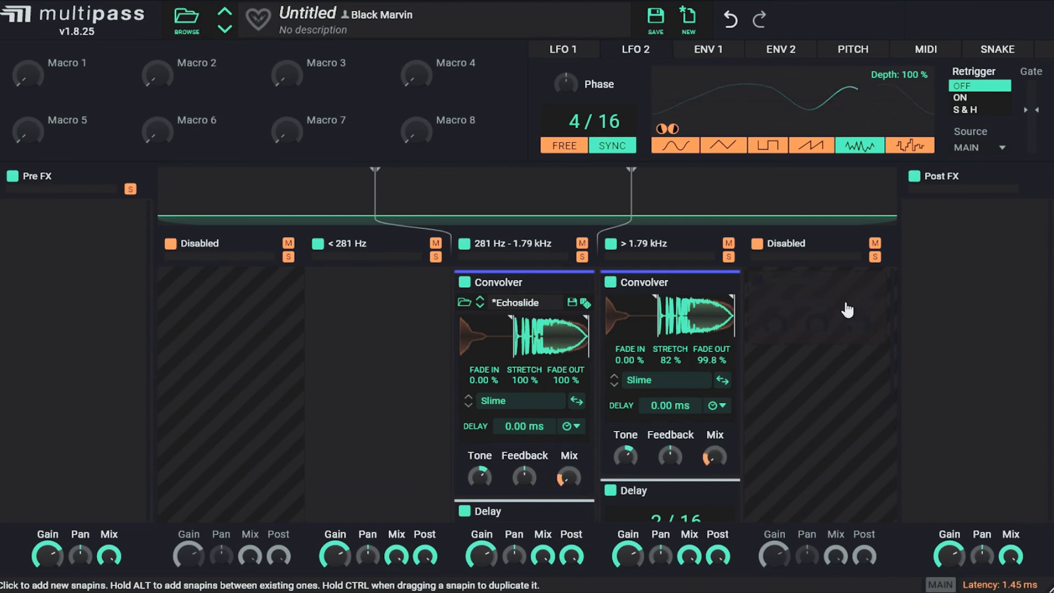
pyautogui.scroll(-3, 793, 384)
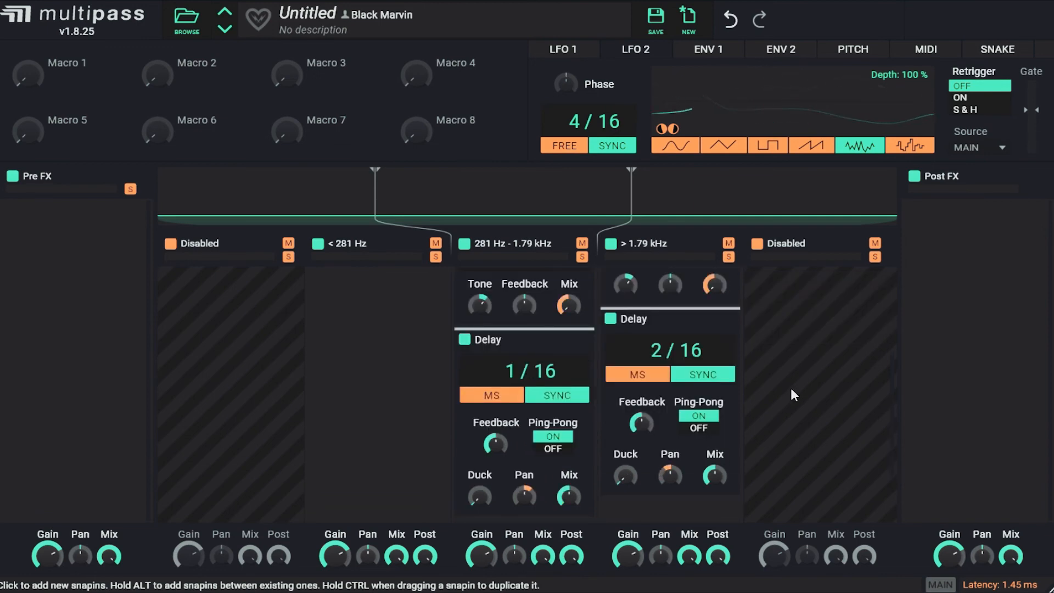
pyautogui.scroll(3, 790, 387)
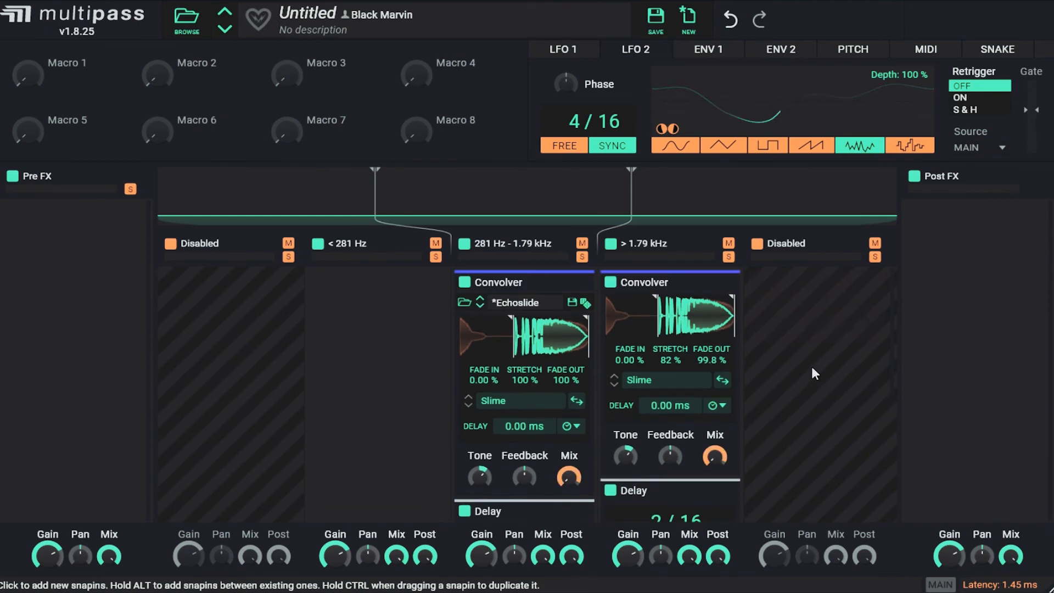